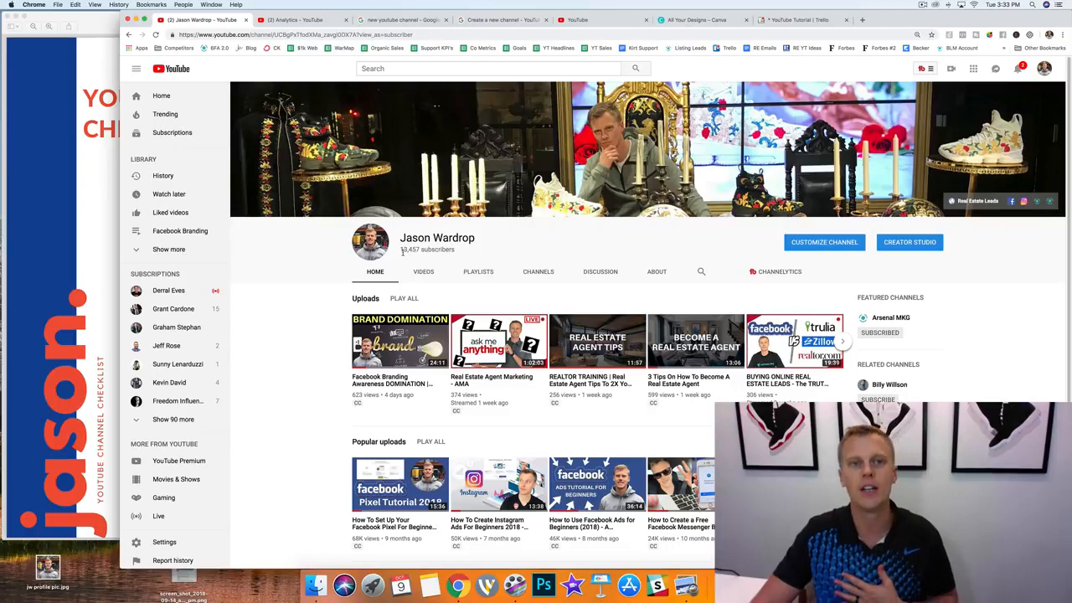
- Review the existing channel's revenue analytics and home page, and consult the YouTube channel checklist PDF
left_click(312, 20)
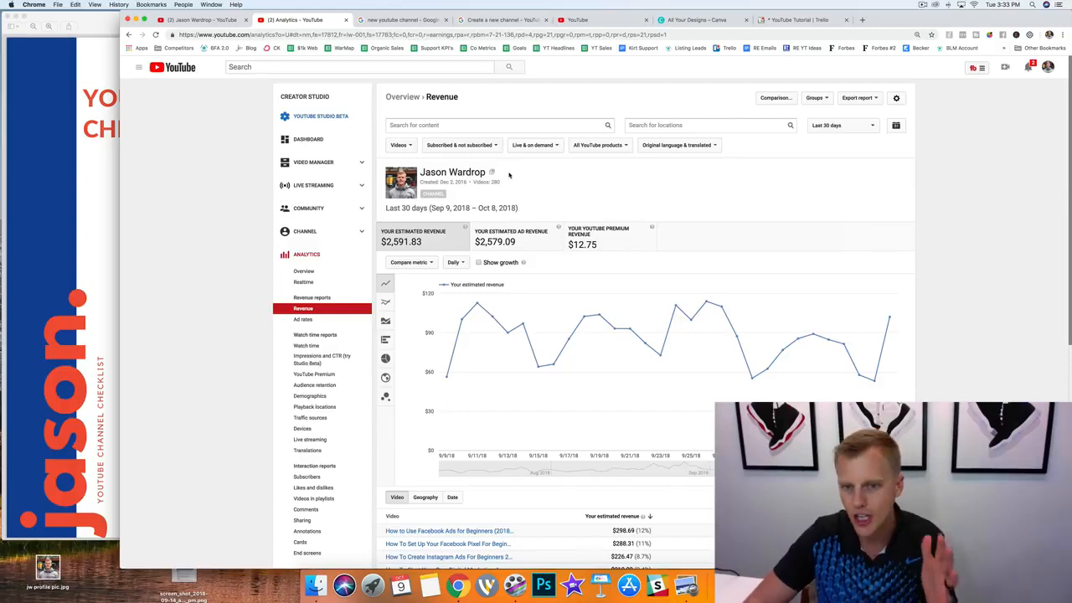
left_click(207, 20)
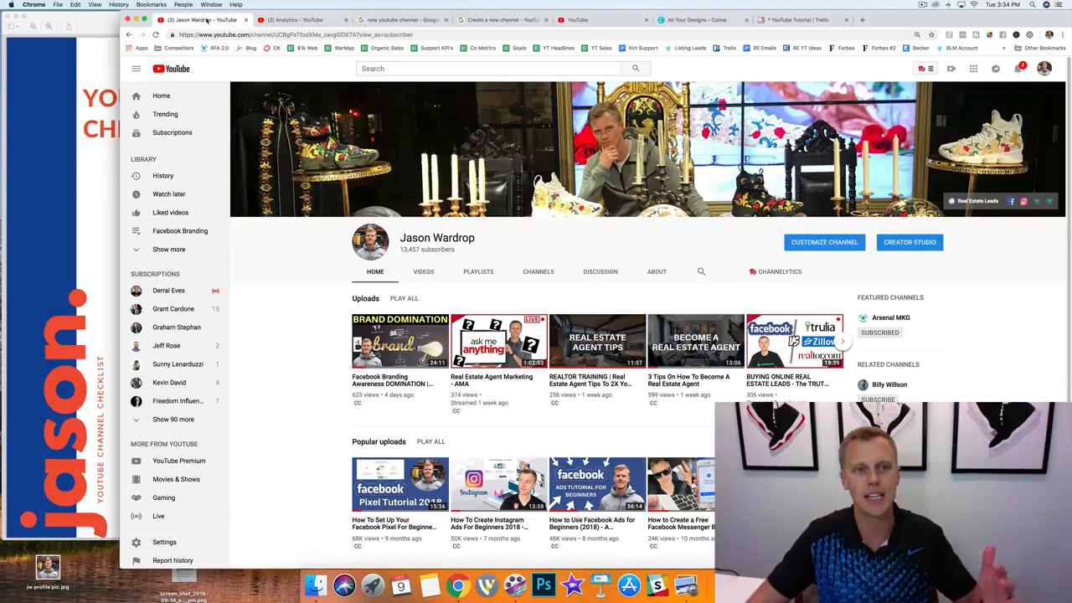
left_click(73, 143)
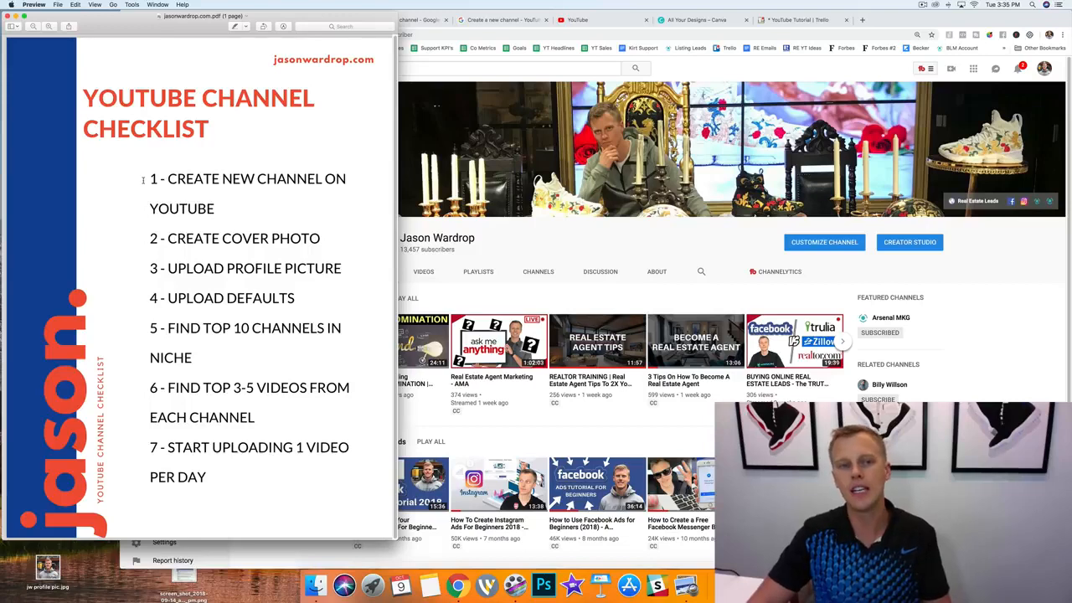
key("super+Tab")
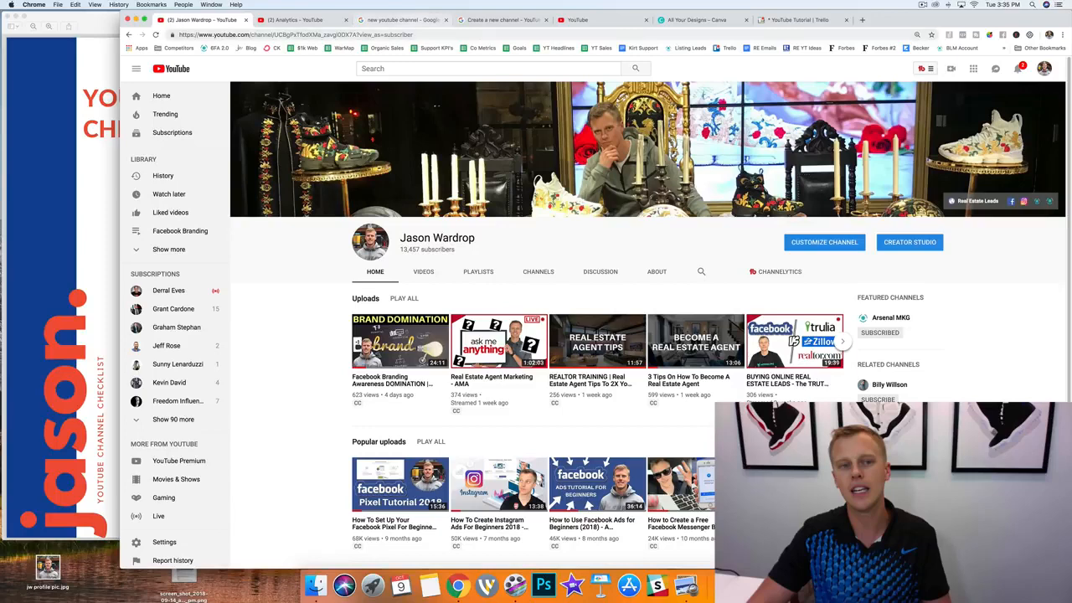
- Create a new YouTube channel from the channel switcher page with a Brand Account named Test Channel
left_click(400, 20)
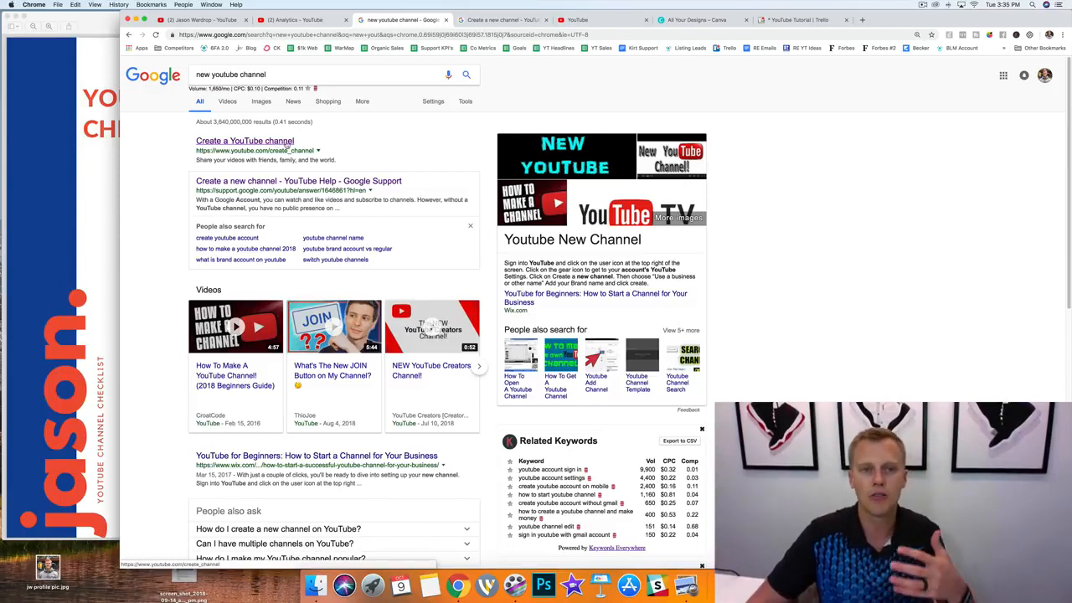
left_click(485, 19)
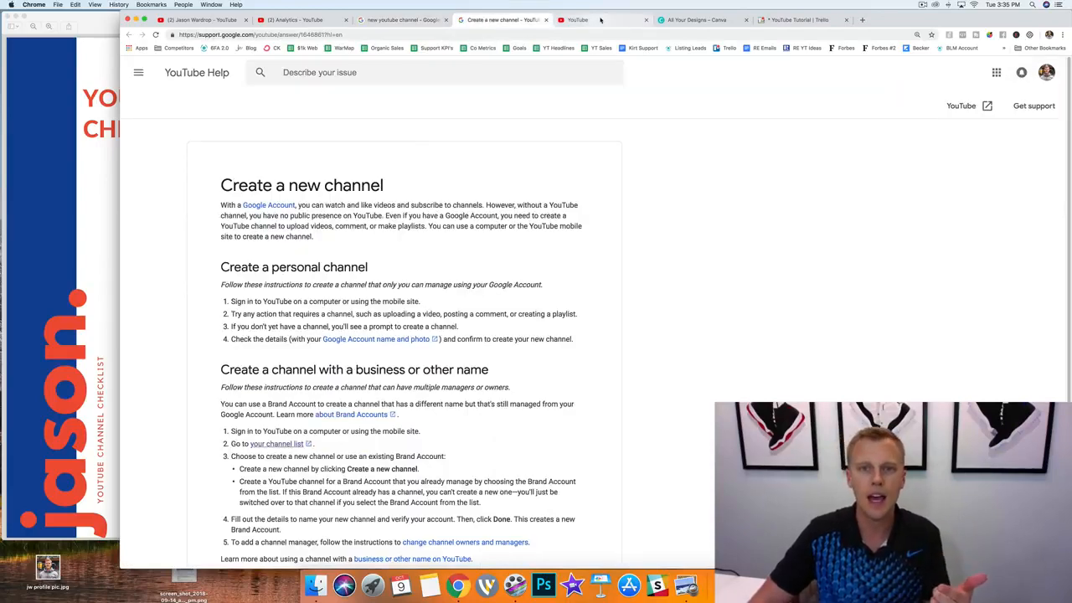
left_click(599, 19)
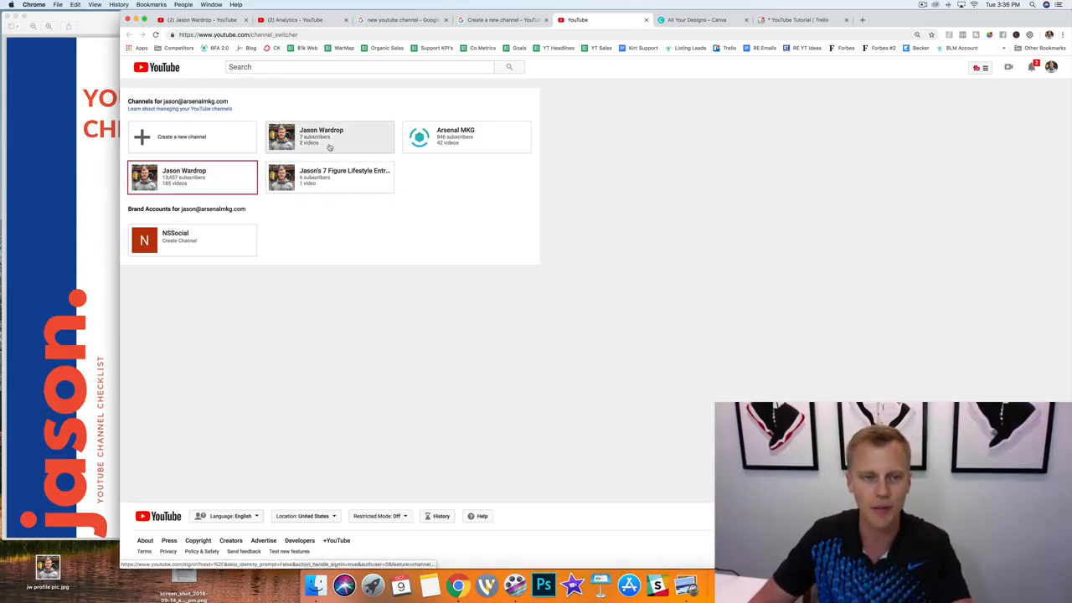
left_click(168, 139)
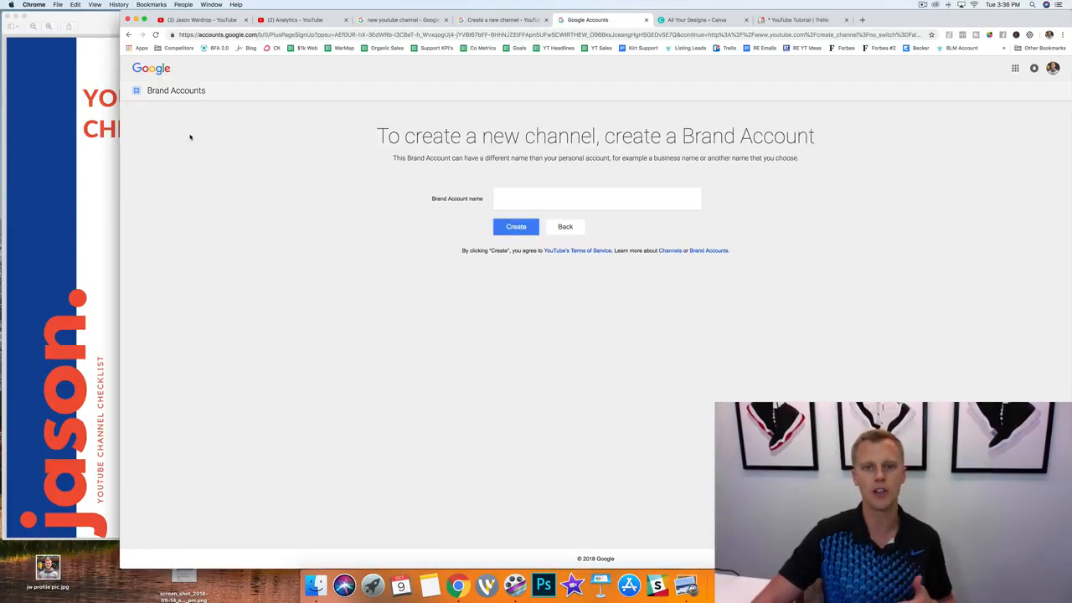
left_click(554, 198)
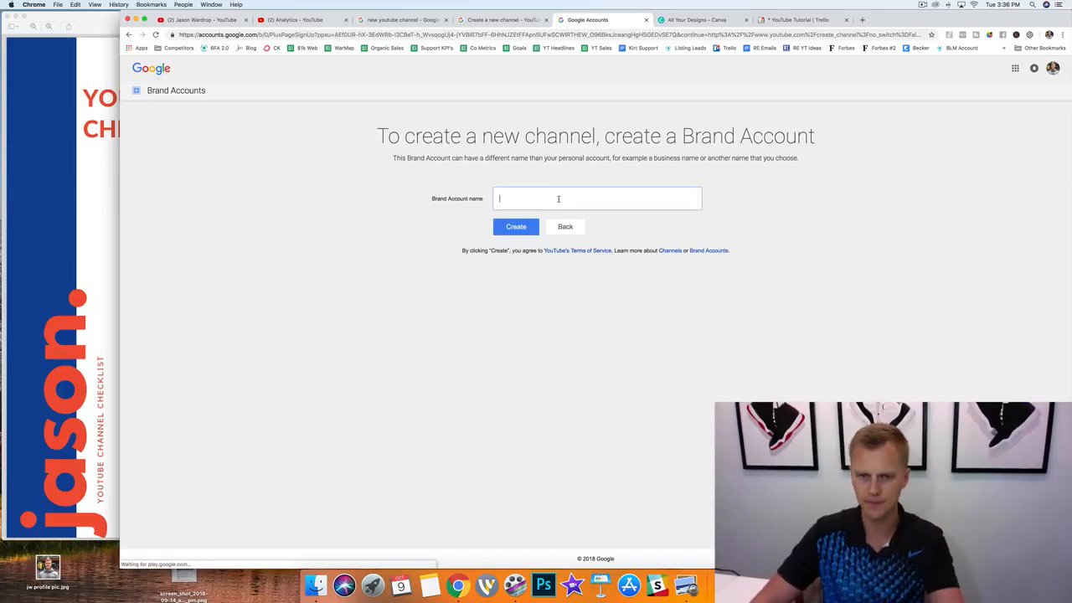
type("Test")
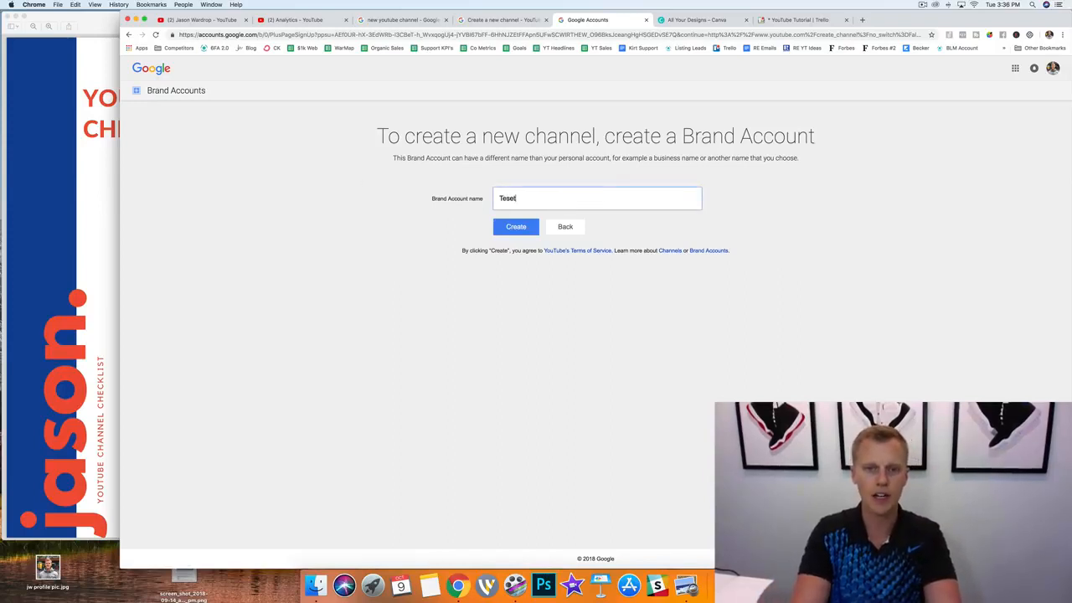
type(" Channel")
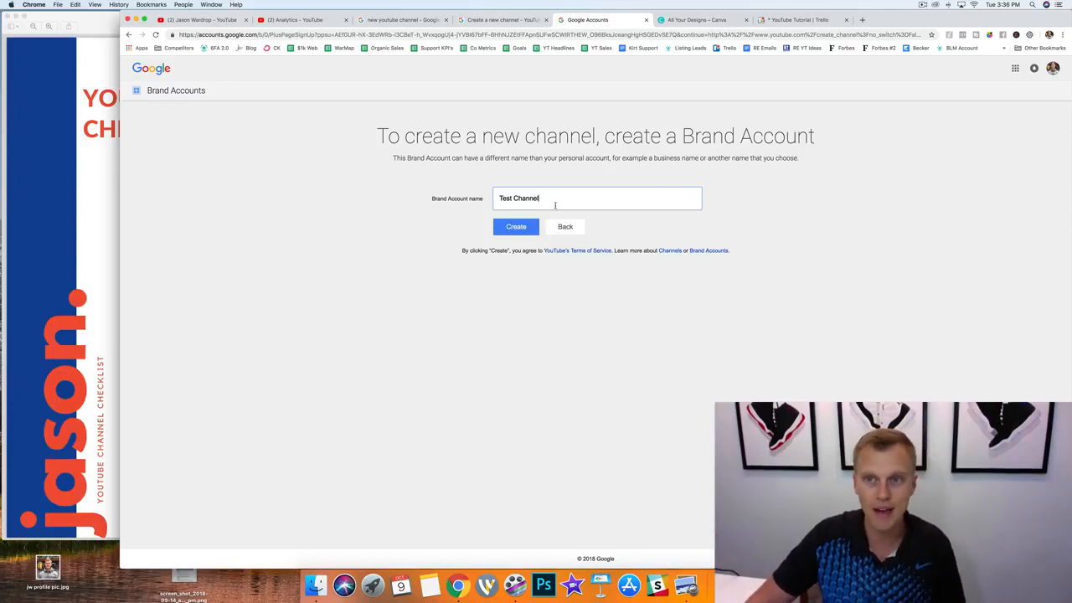
left_click(517, 227)
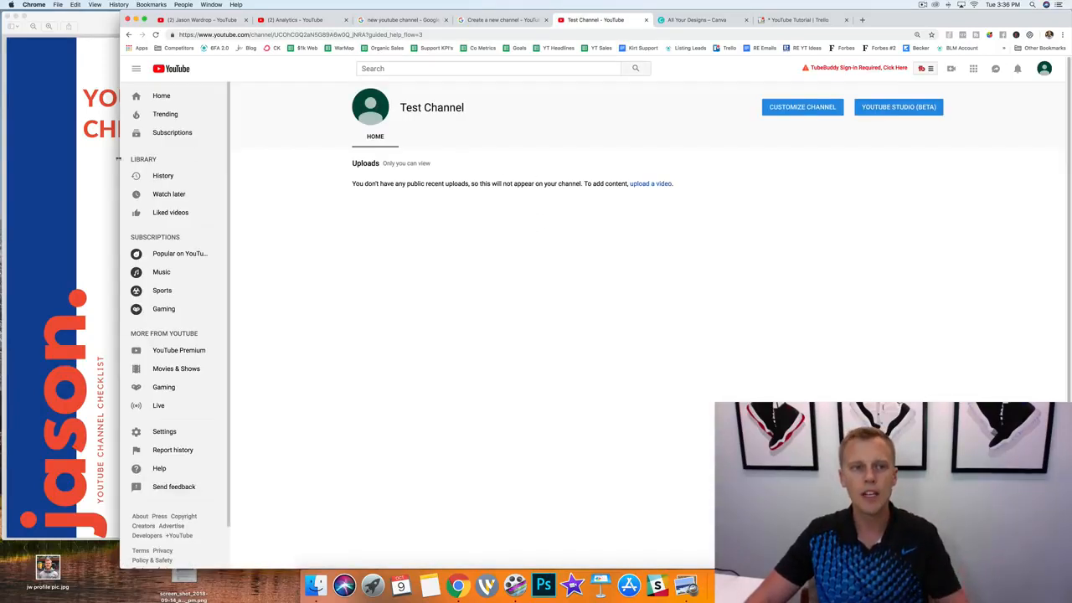
- Edit the channel icon of Test Channel by uploading jw profile pic.jpg from the Desktop as the Google profile photo
left_click(102, 164)
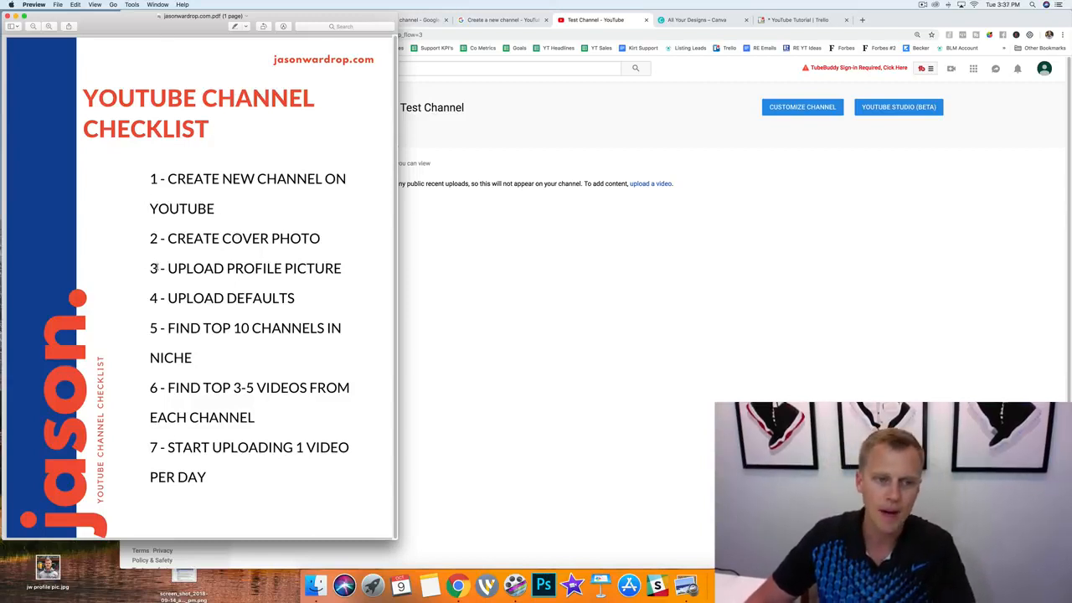
left_click(493, 200)
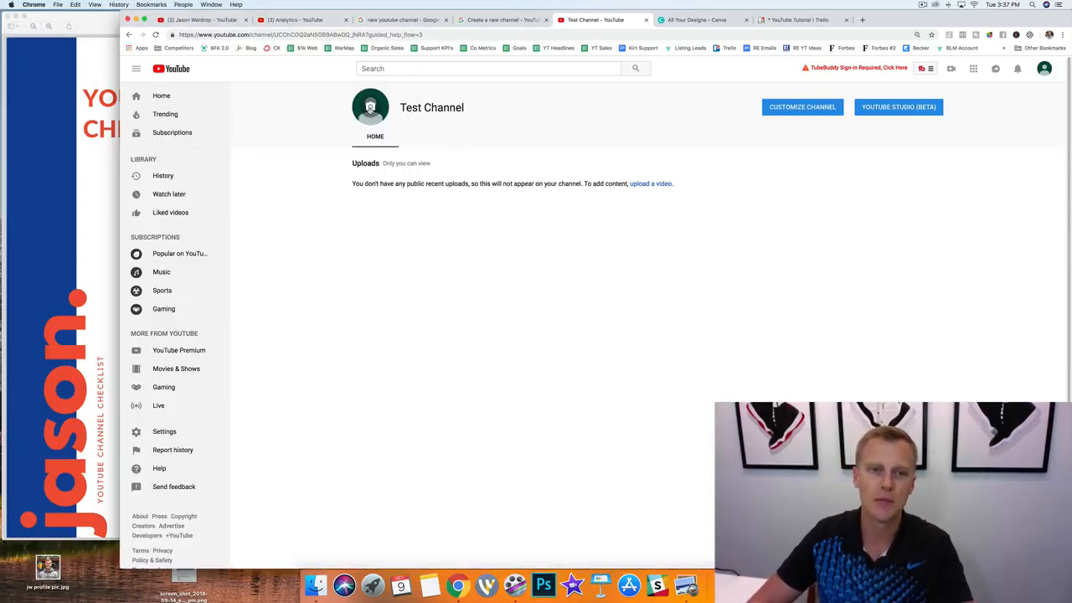
left_click(369, 107)
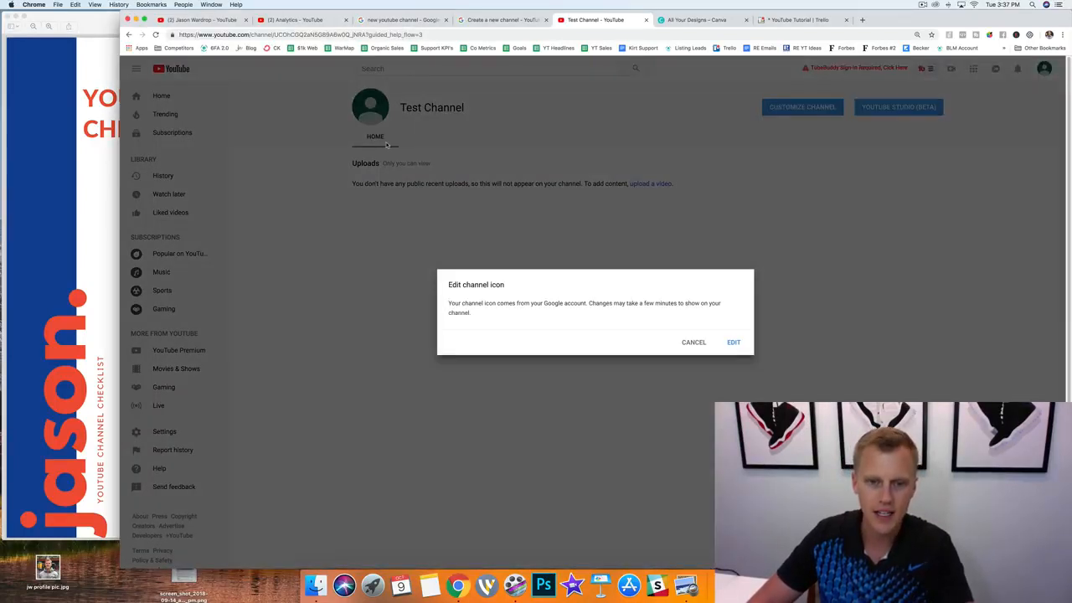
left_click(734, 341)
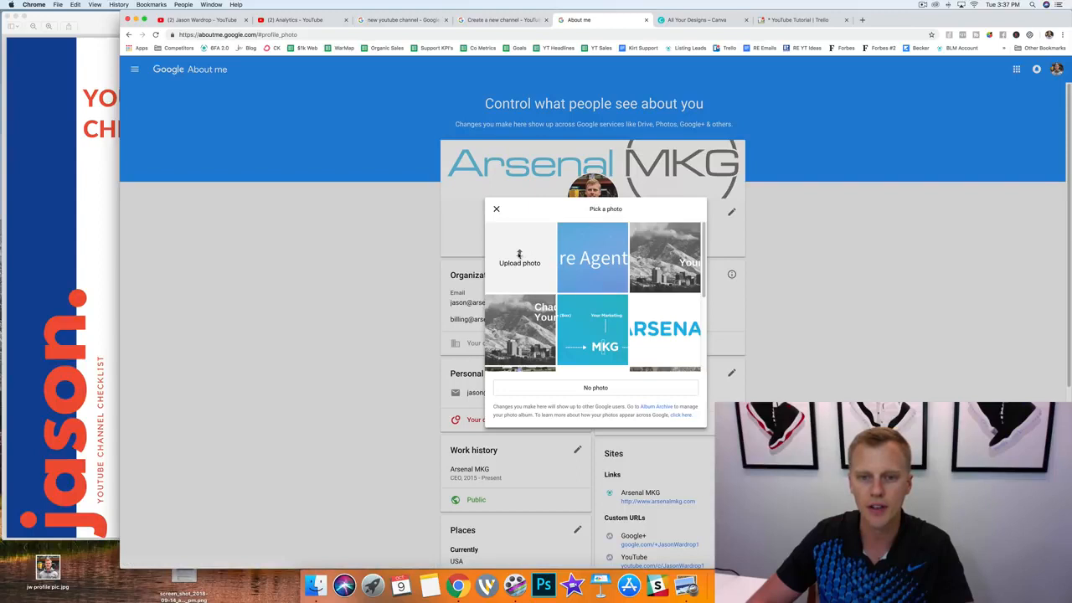
left_click(519, 258)
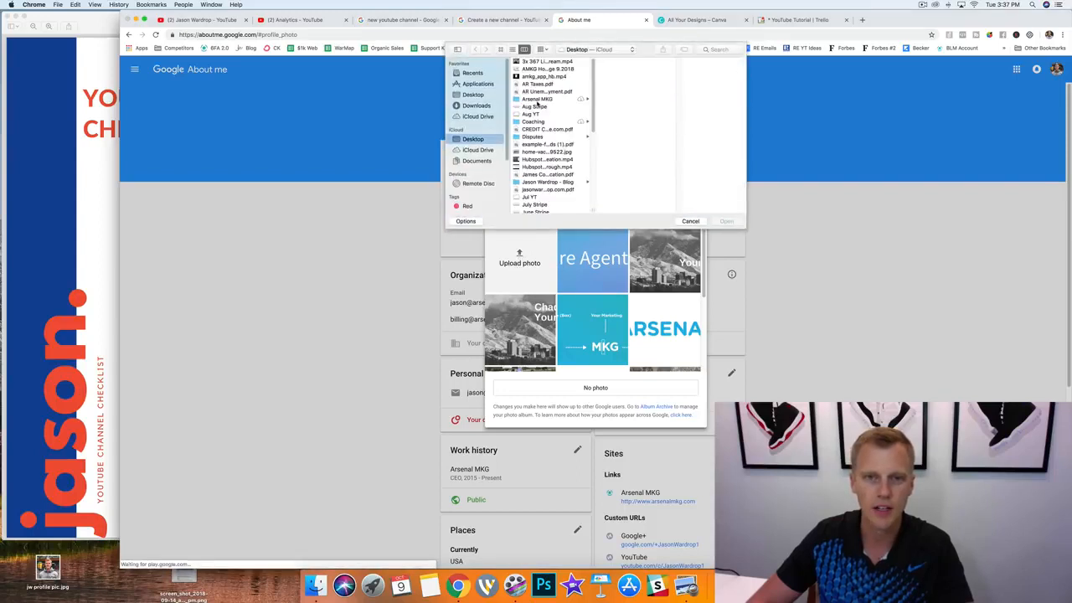
scroll(534, 111, "down", 5)
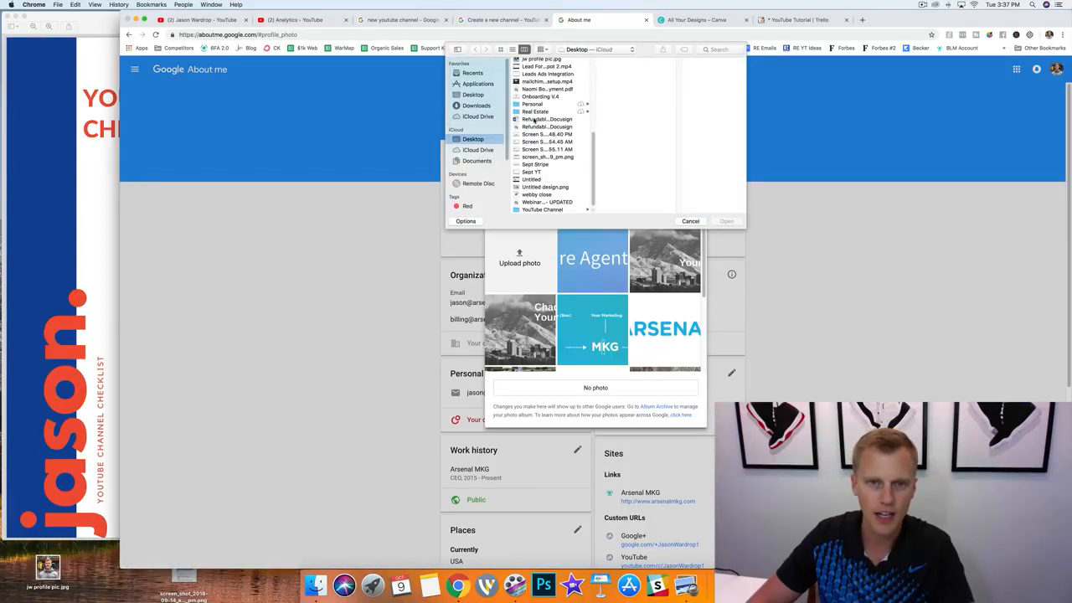
scroll(534, 121, "up", 1)
left_click(541, 61)
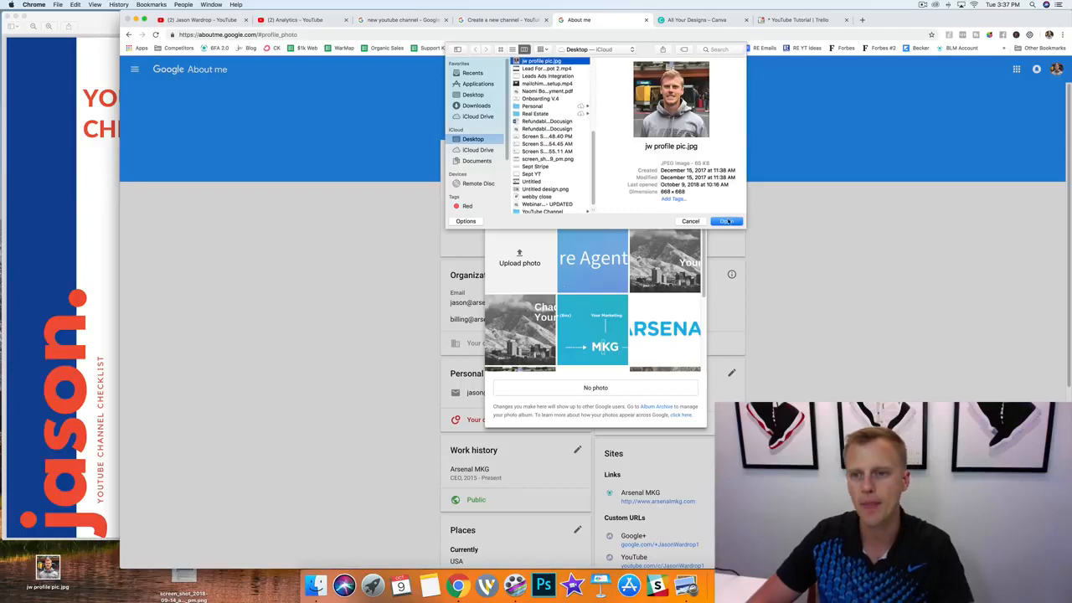
left_click(725, 221)
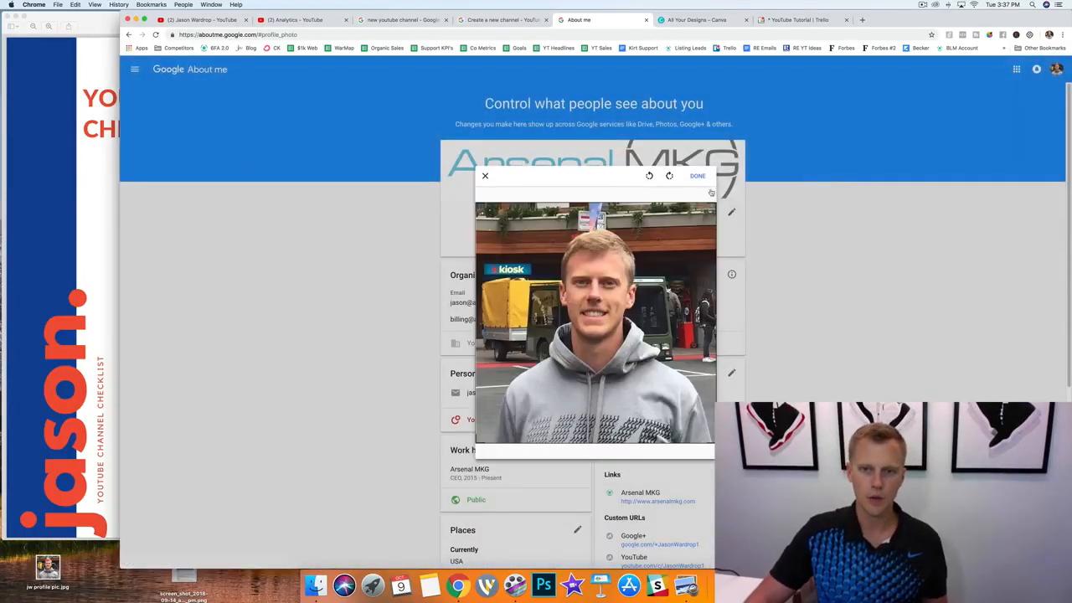
left_click(696, 175)
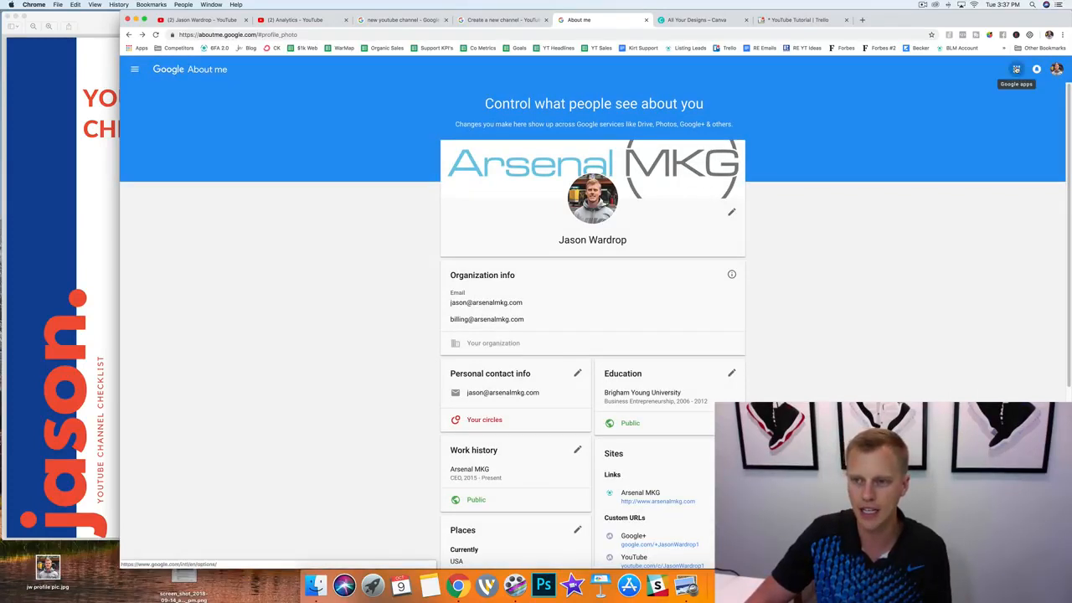
- Return from the Google About me page to YouTube and open Test Channel in customization mode
left_click(1017, 70)
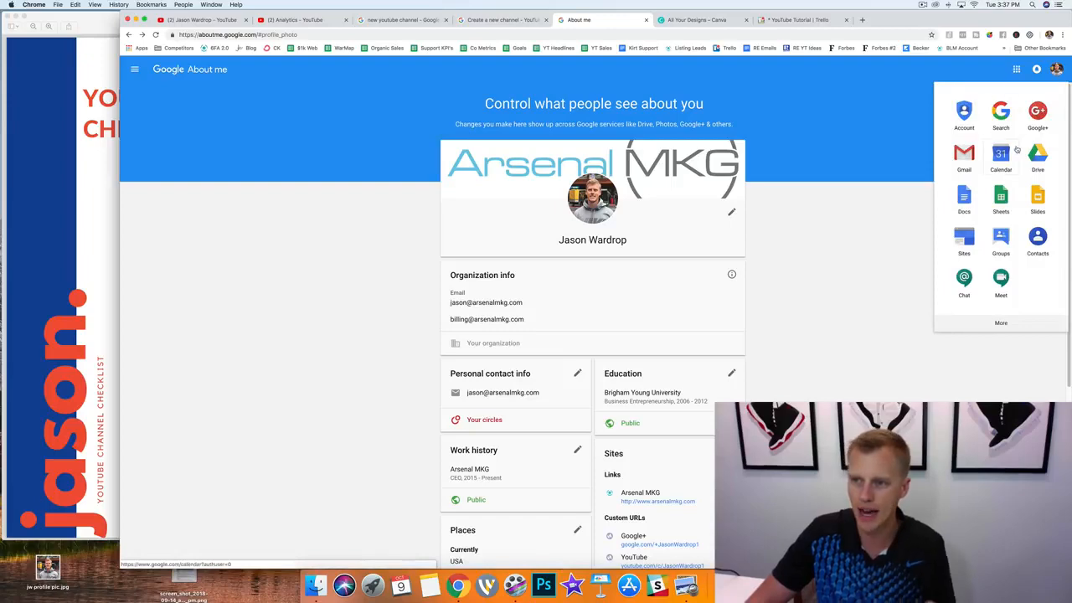
scroll(1011, 153, "down", 3)
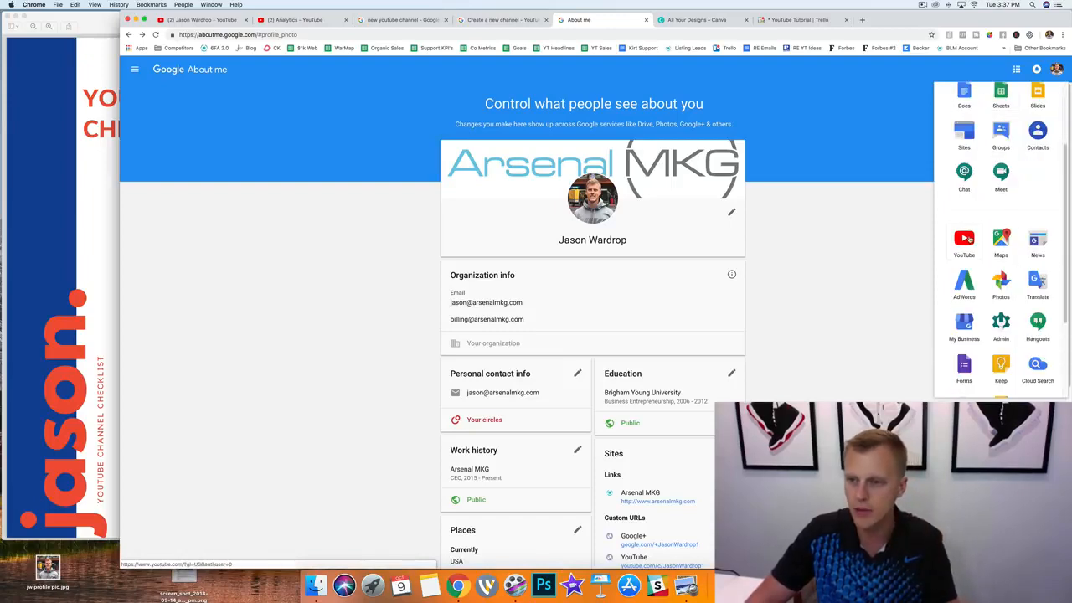
left_click(967, 239)
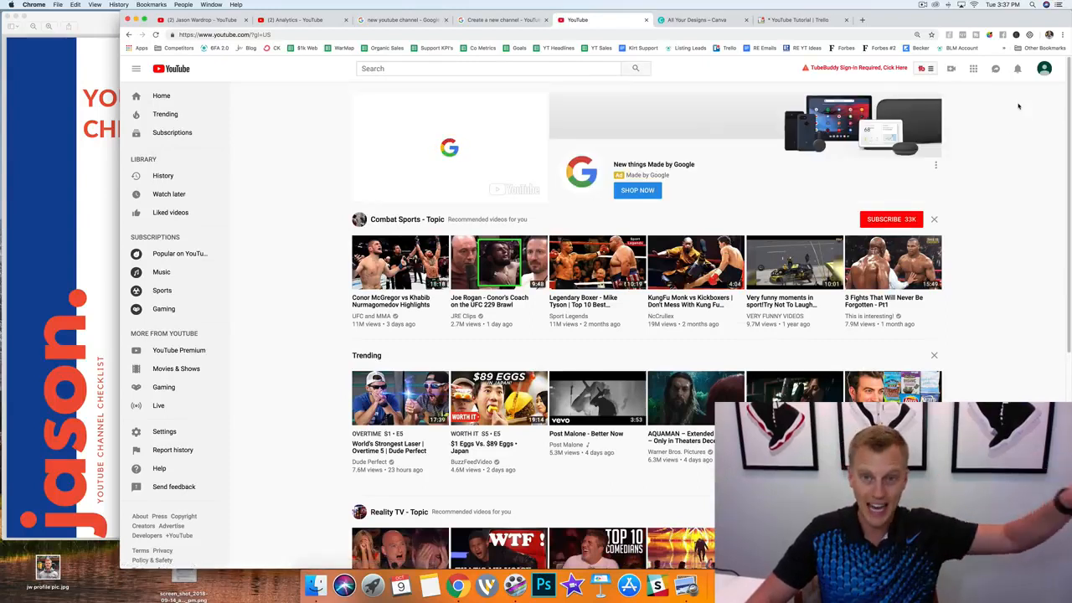
left_click(1044, 67)
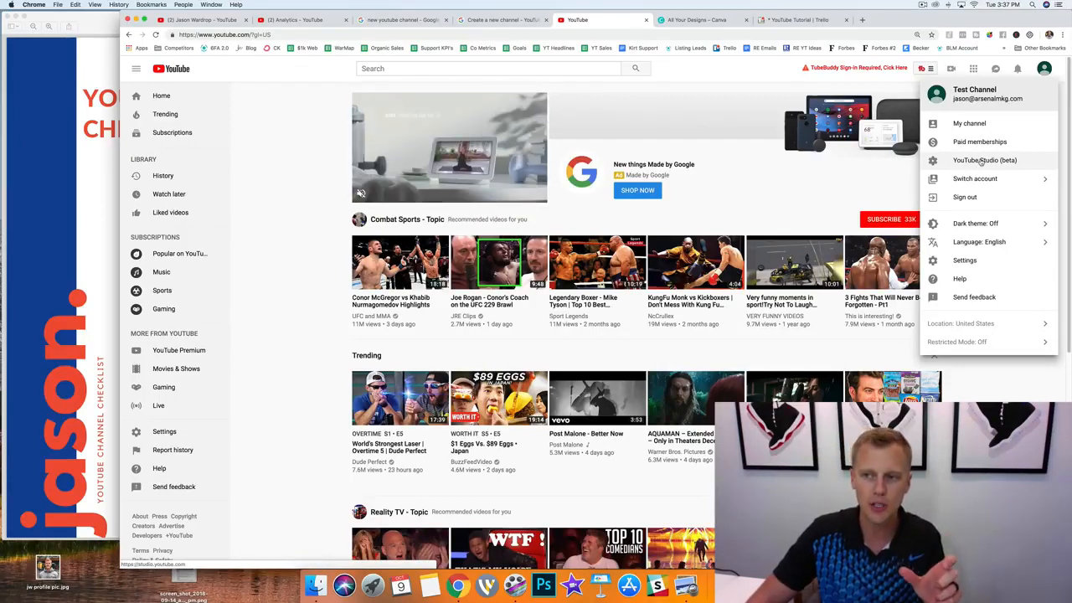
left_click(970, 123)
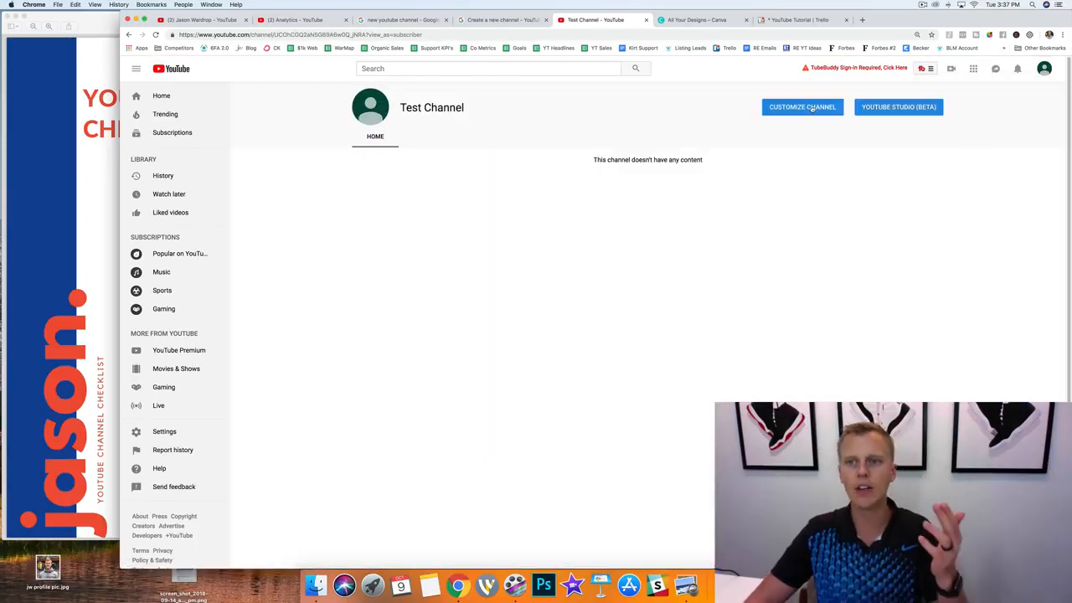
left_click(811, 108)
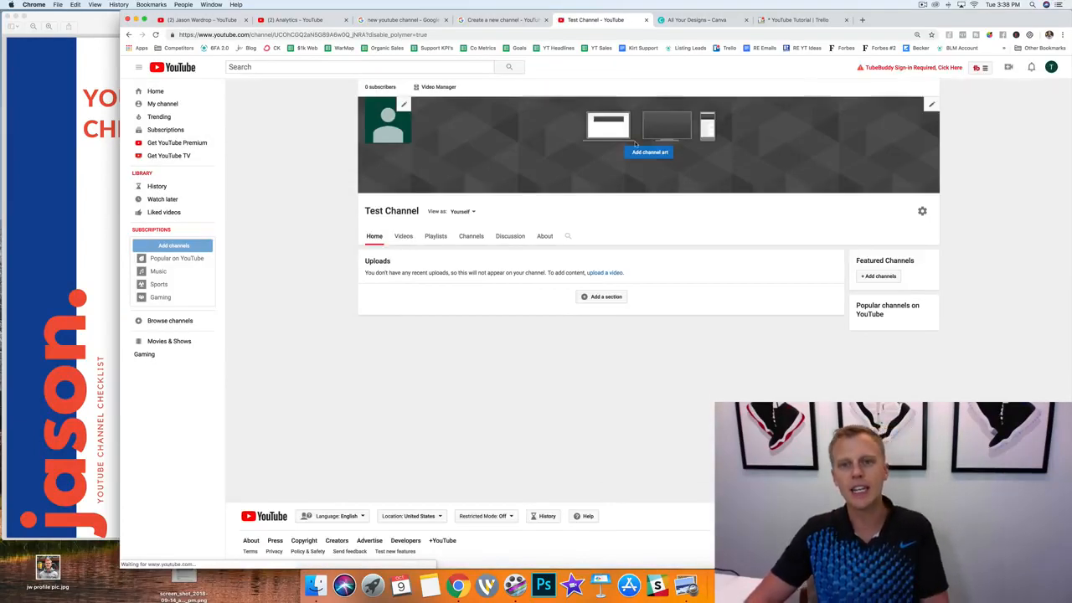
- Consult the channel checklist and switch to Canva to start a new YouTube Channel Art design
left_click(105, 226)
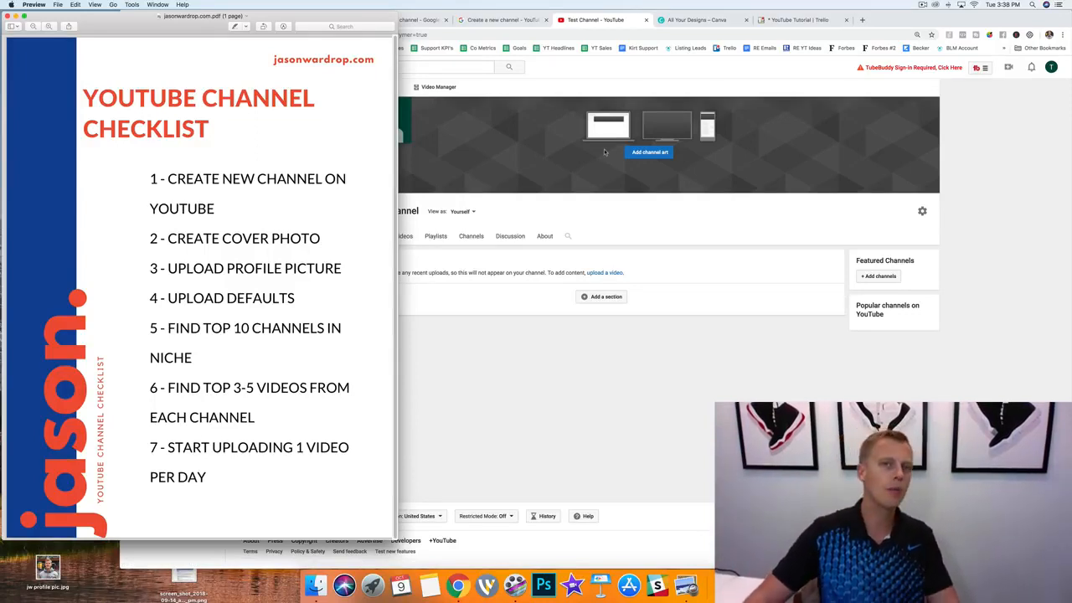
left_click(694, 20)
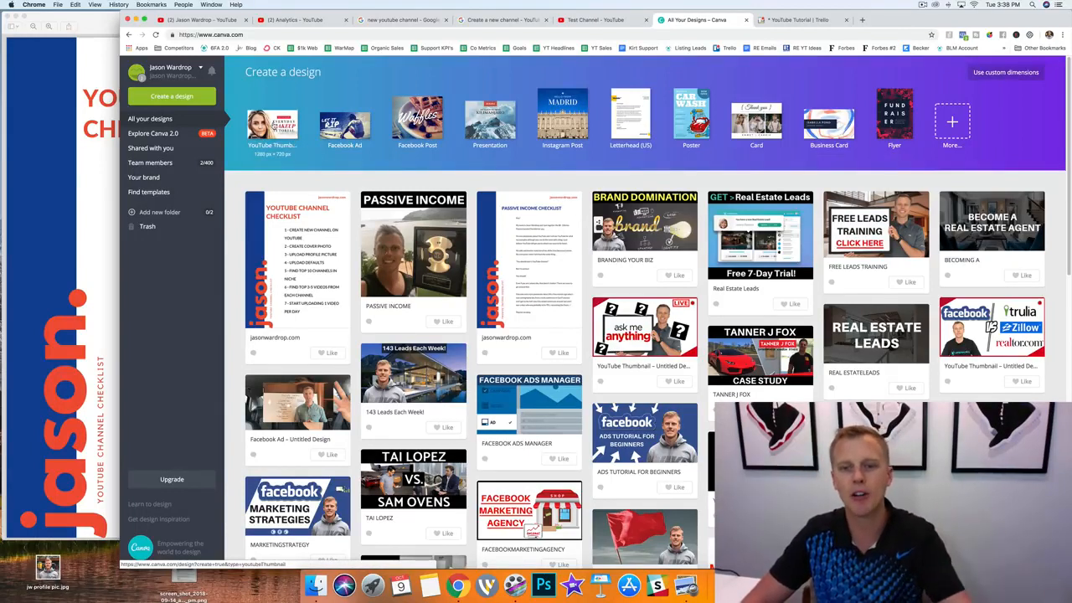
left_click(953, 124)
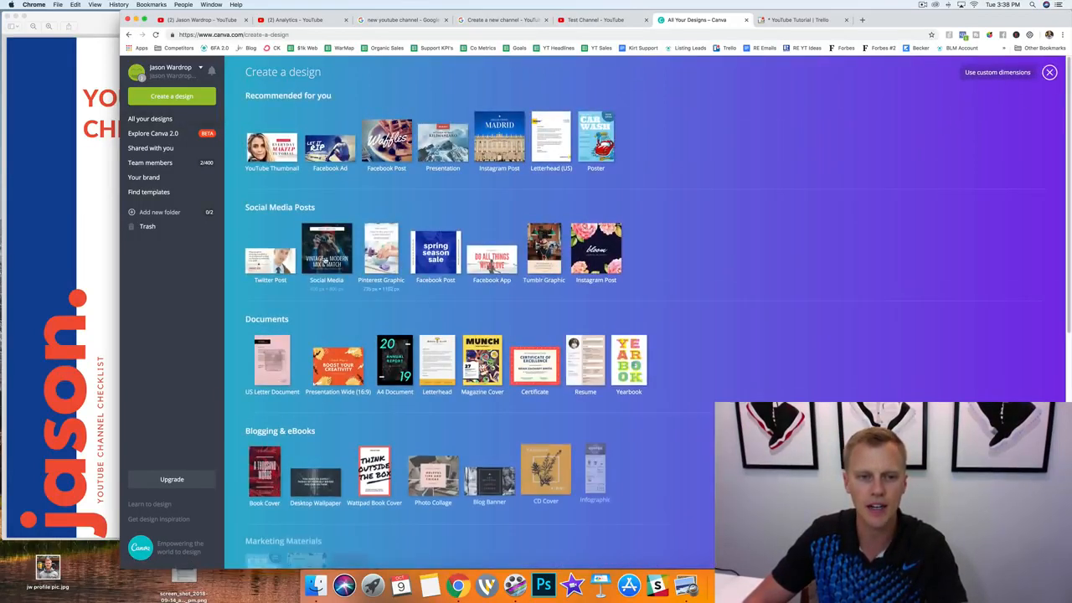
scroll(287, 275, "down", 5)
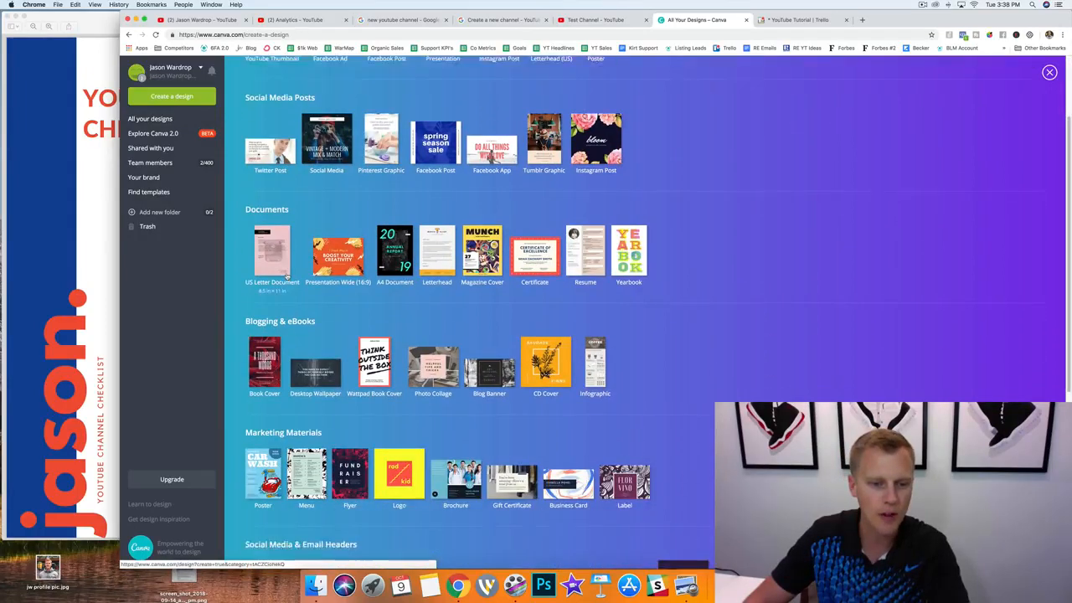
scroll(287, 276, "down", 1)
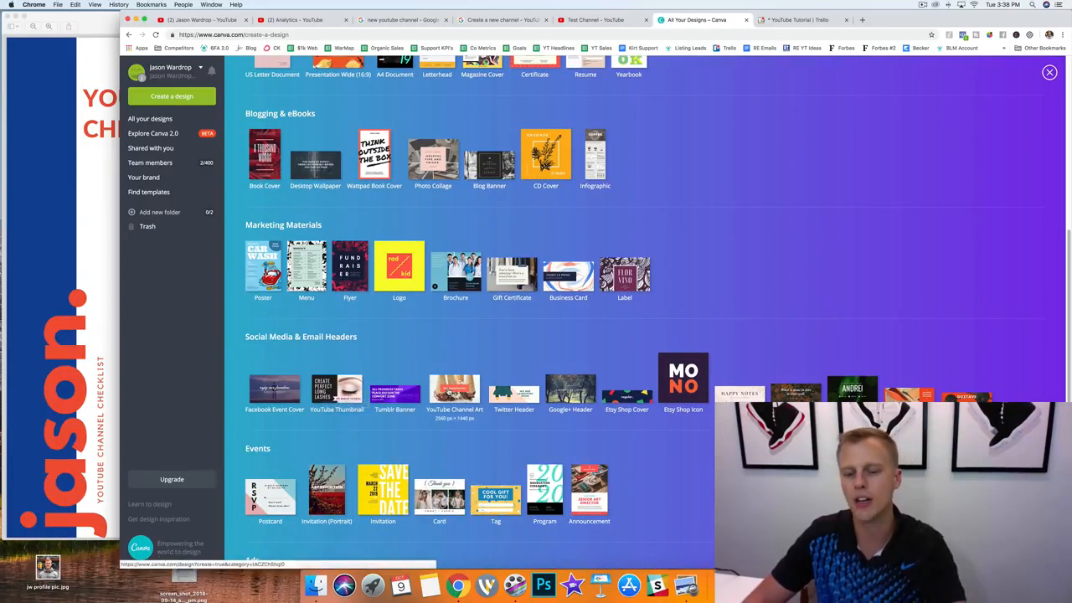
left_click(449, 390)
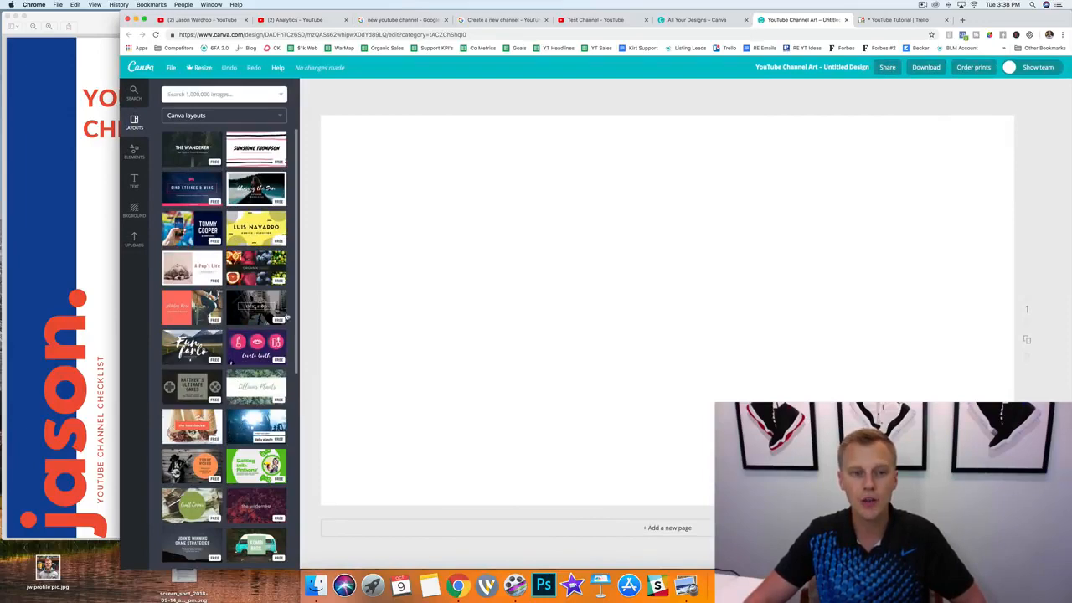
- Apply the Chasing the Sun layout to the blank channel art and replace it with the tastehacker layout
left_click(266, 186)
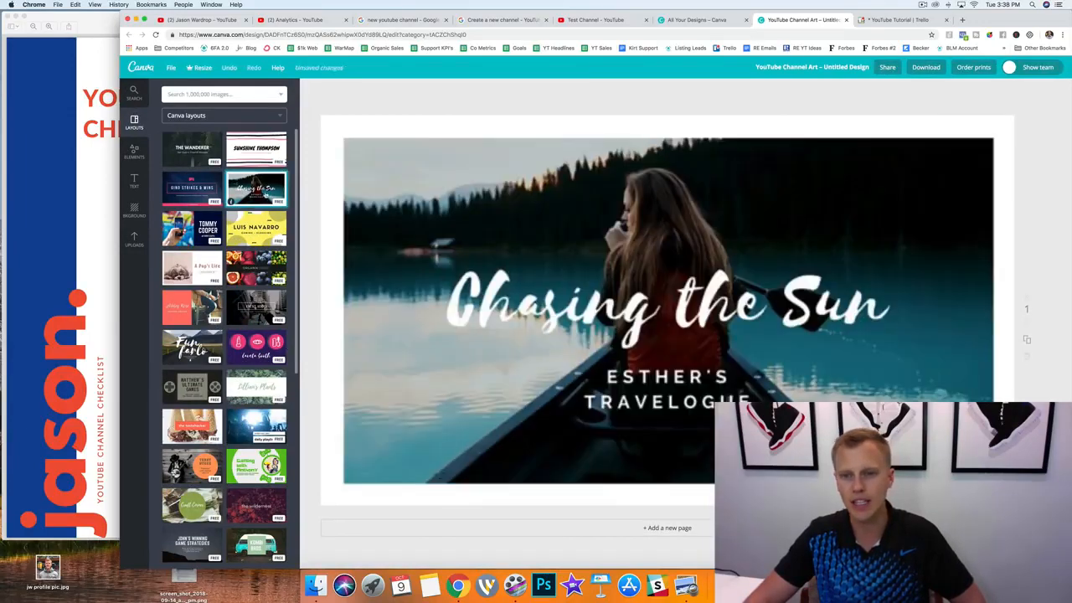
scroll(207, 248, "down", 2)
left_click(192, 363)
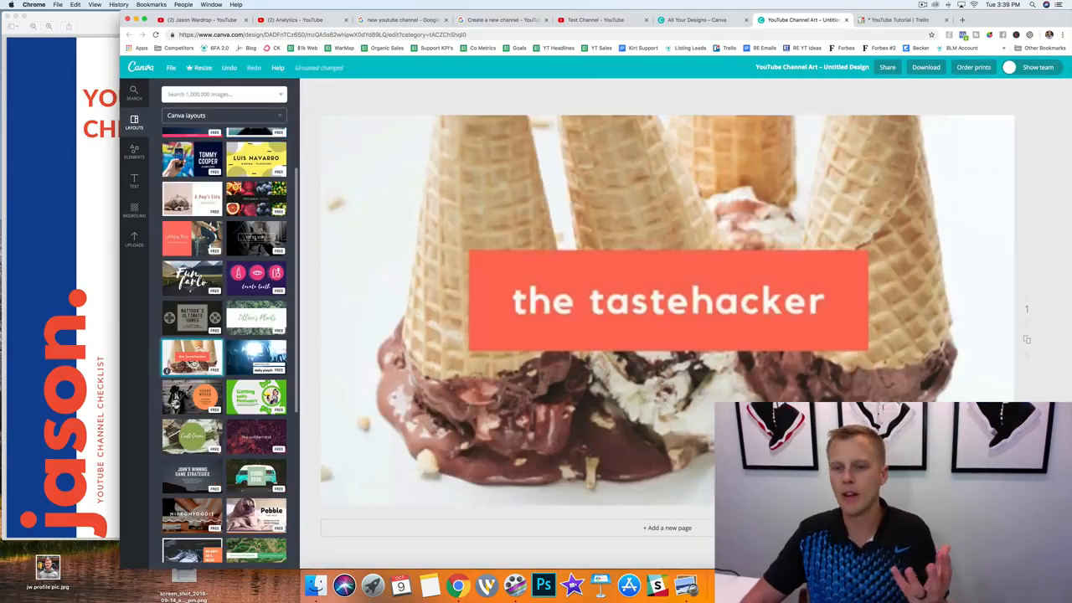
- Replace the tastehacker layout with the Wild Surf layout and change its heading text to TEST CHANNEL
scroll(210, 378, "down", 8)
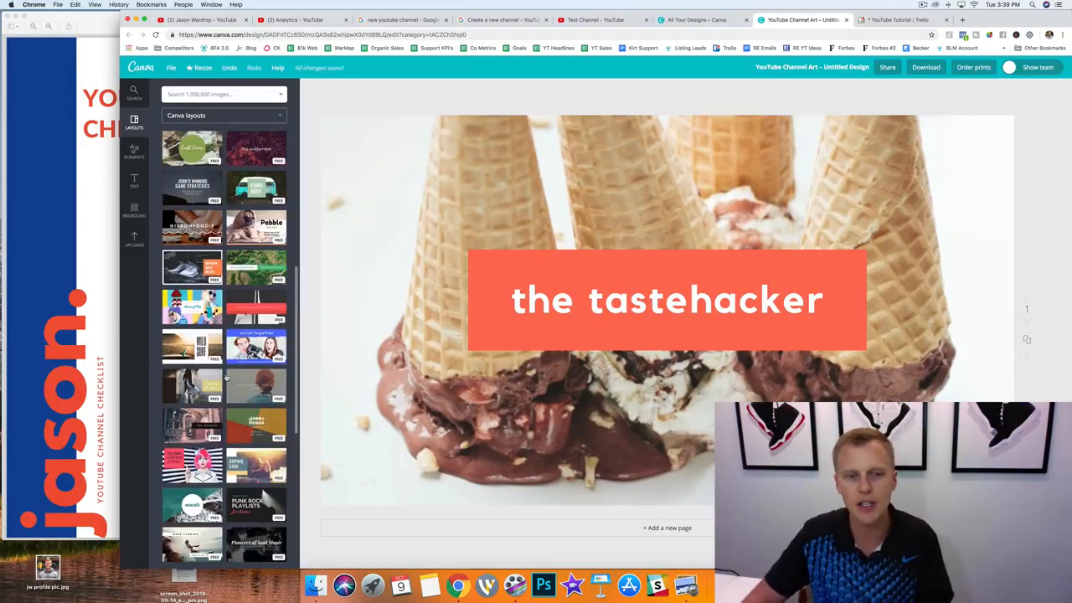
left_click(184, 352)
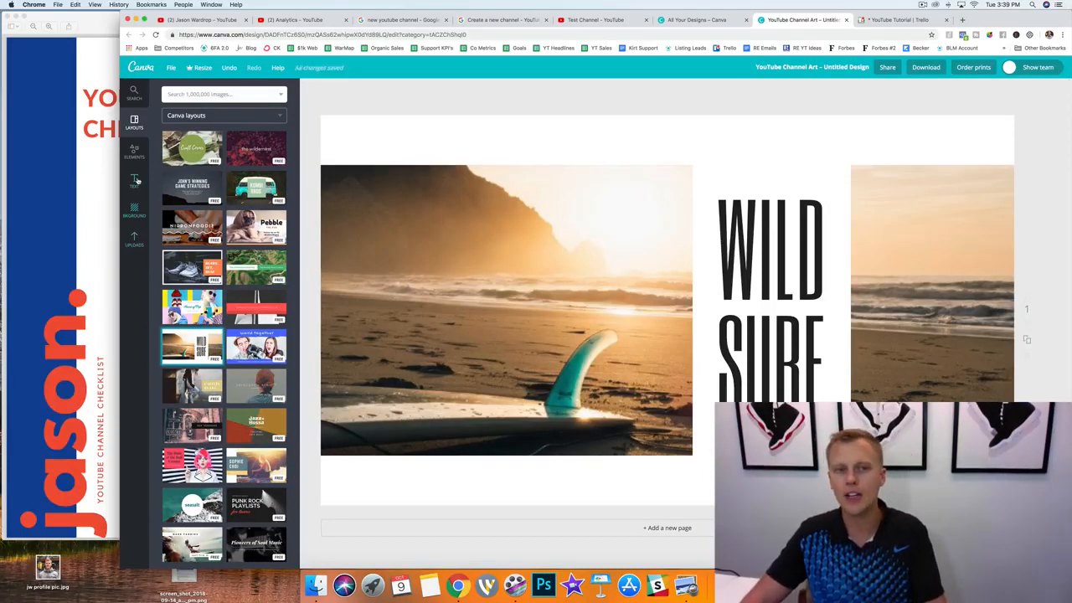
left_click(794, 250)
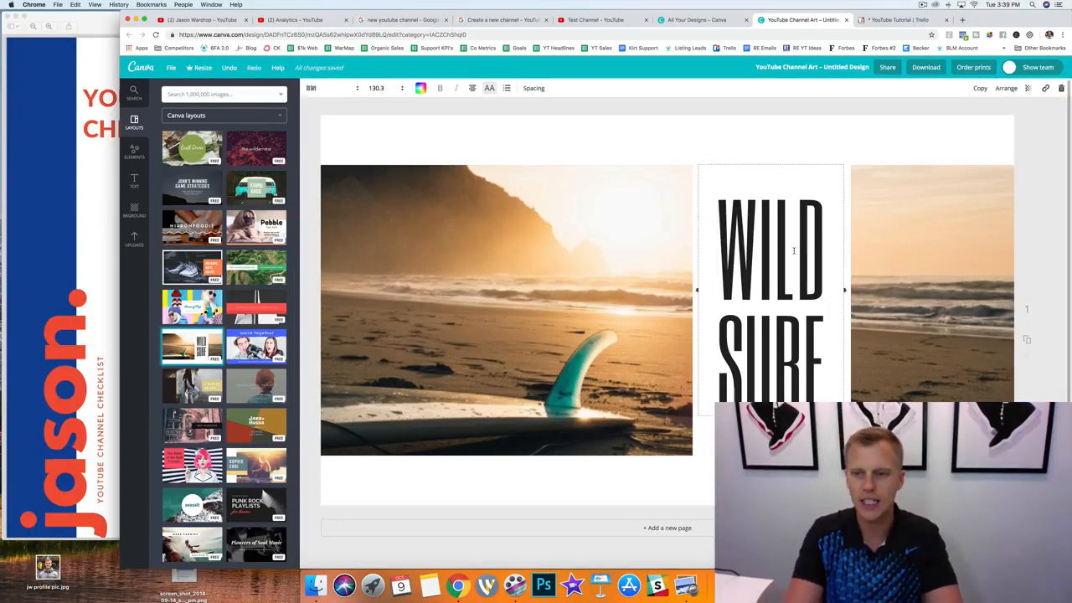
double_click(794, 250)
type("TEST CHANN")
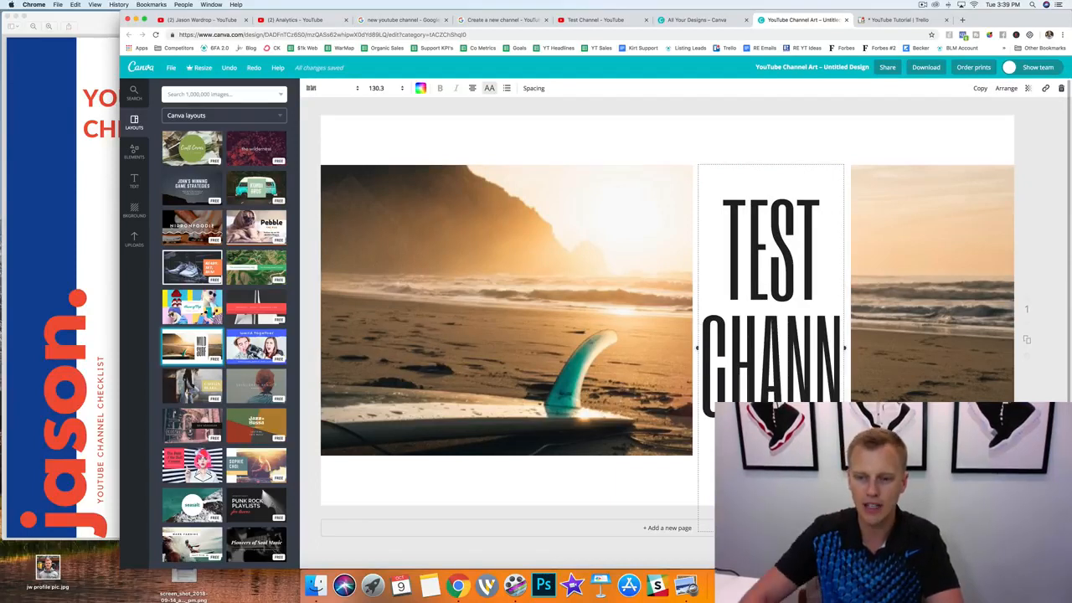
type("EL")
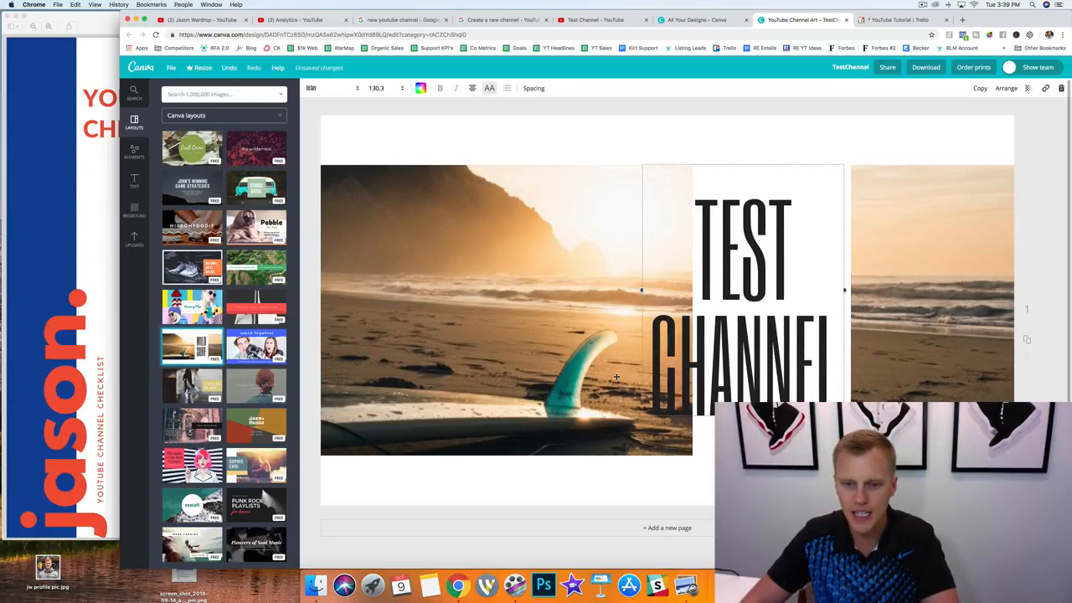
- Widen the white panel behind the TEST CHANNEL heading so it backs the full width of the text
mouse_move(616, 377)
left_mouse_down()
mouse_move(606, 375)
mouse_move(654, 376)
mouse_move(623, 377)
left_mouse_up()
left_click(845, 177)
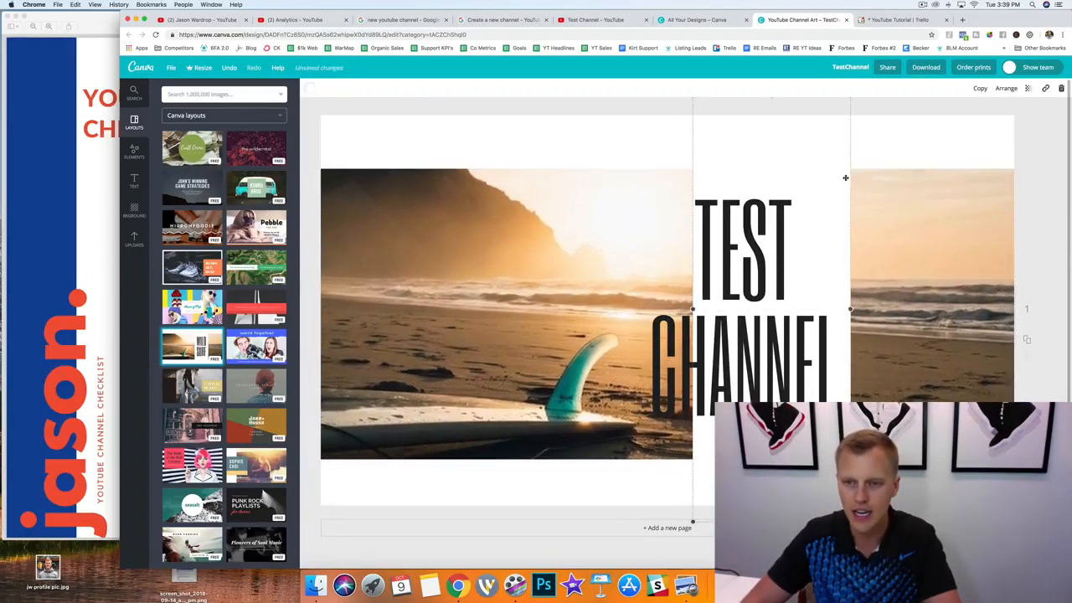
left_click_drag(693, 310, 639, 318)
left_click(902, 148)
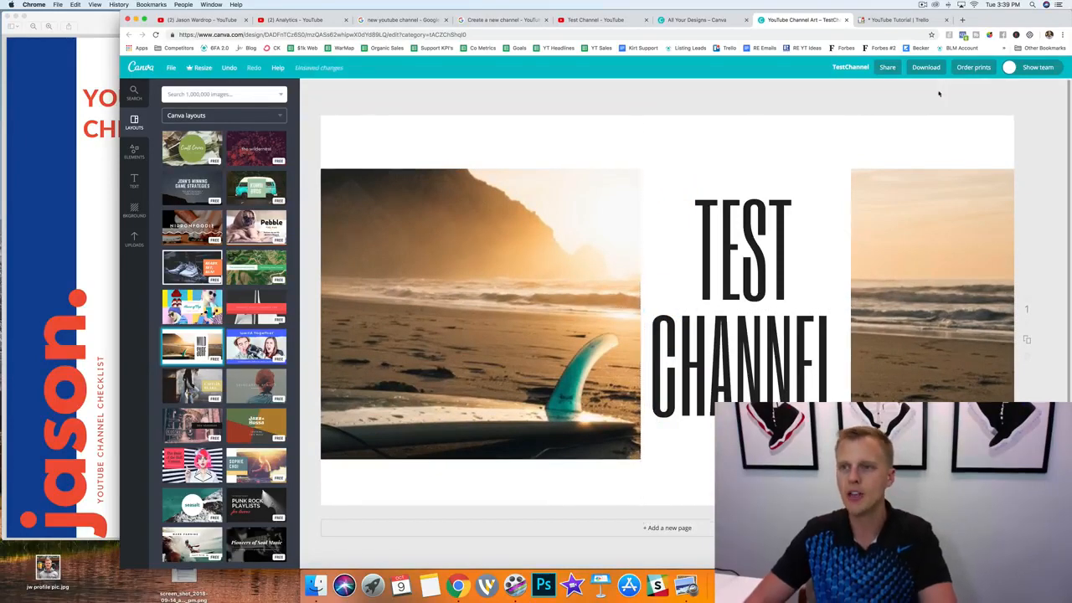
- Download the finished design from Canva and upload TestChannel.png as the channel art of Test Channel on YouTube
left_click(926, 67)
left_click(943, 163)
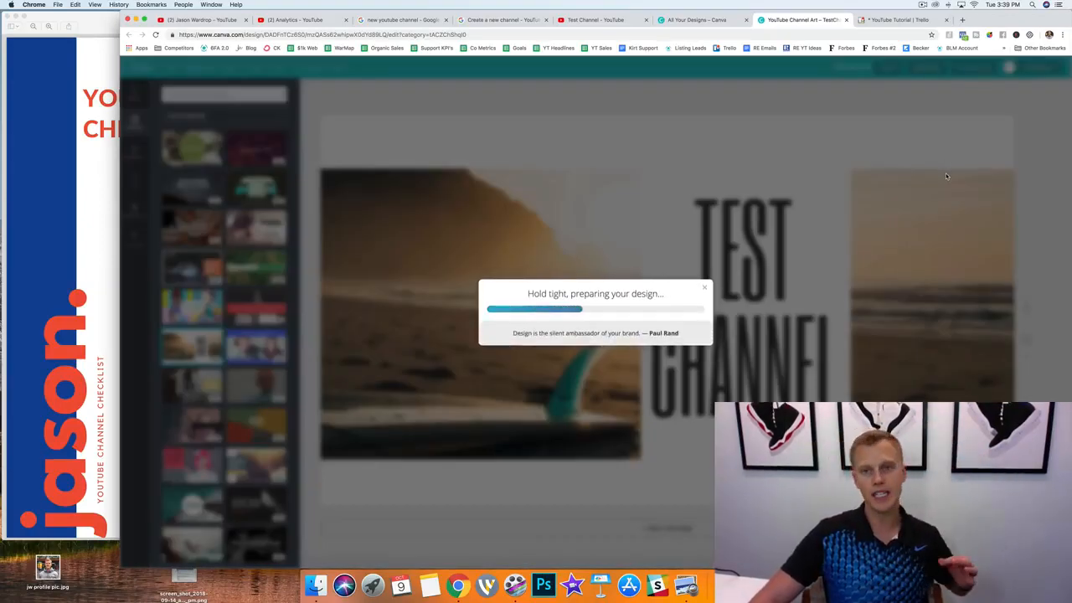
left_click(594, 20)
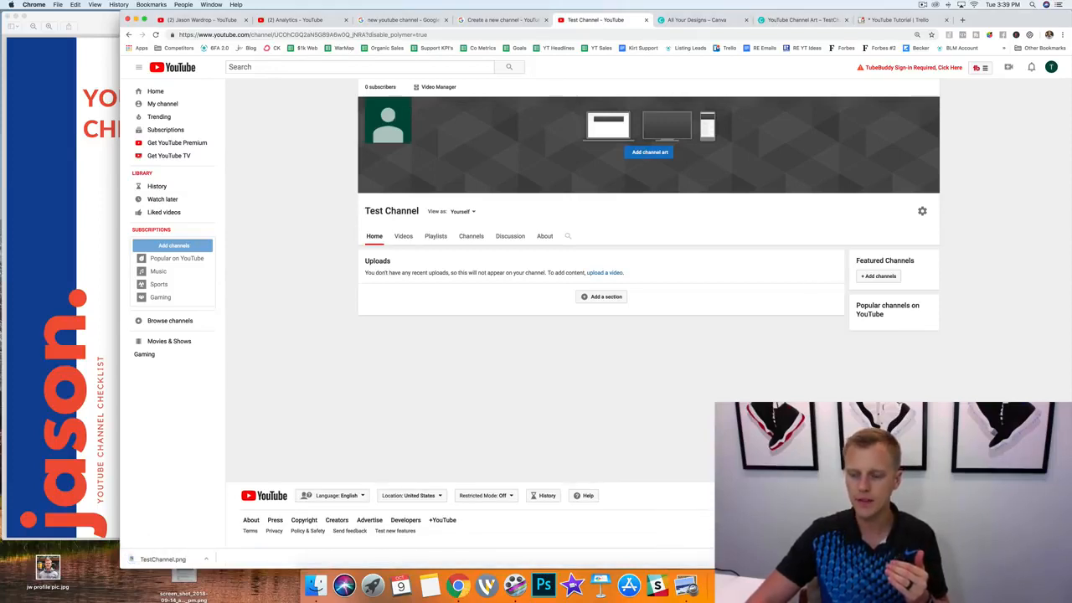
left_click(648, 154)
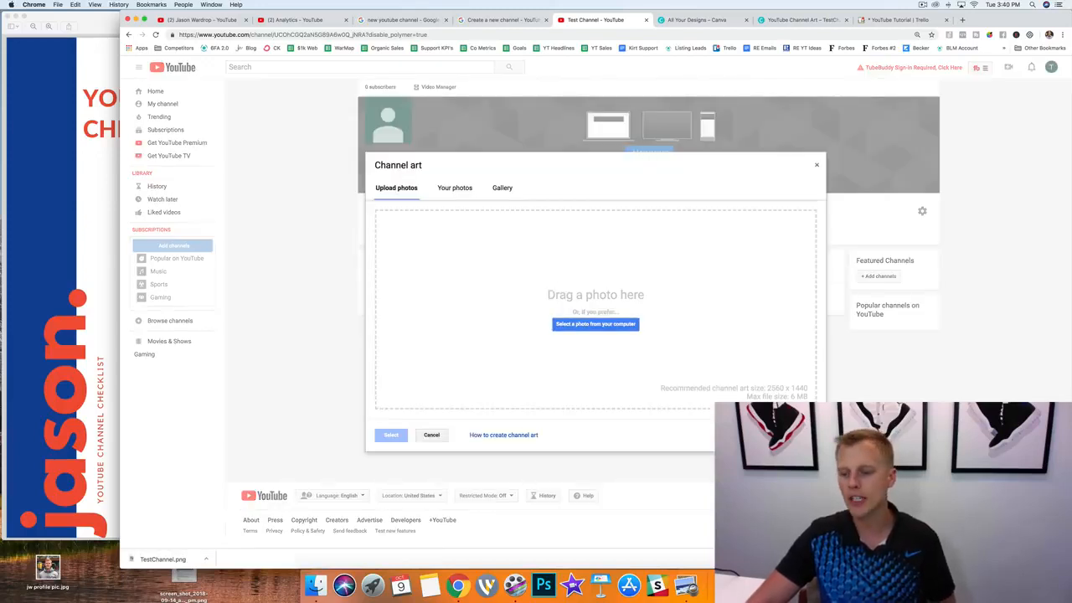
left_click_drag(829, 419, 586, 275)
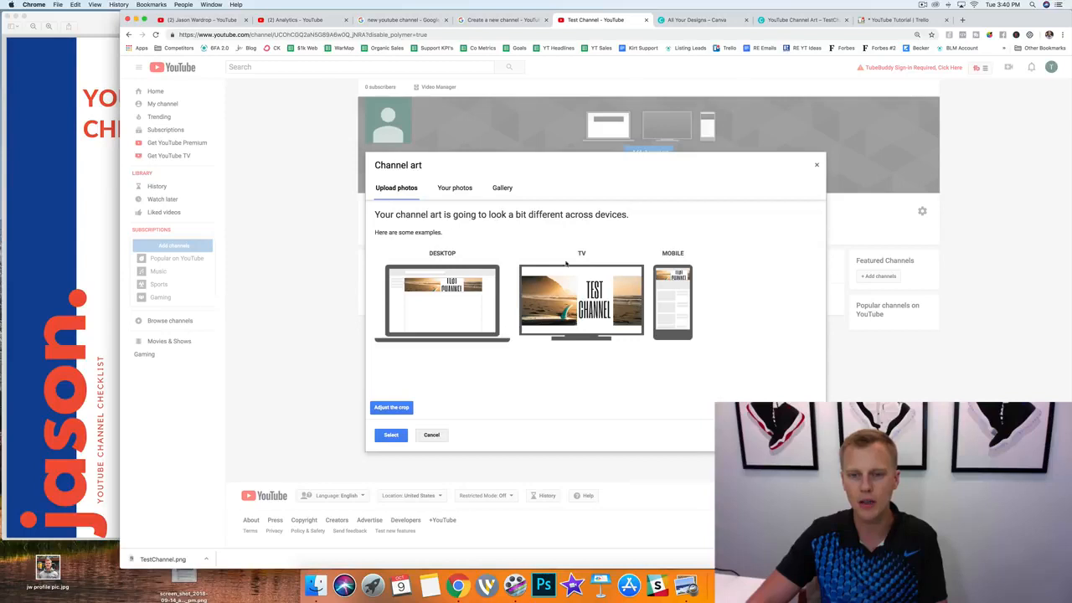
left_click(391, 436)
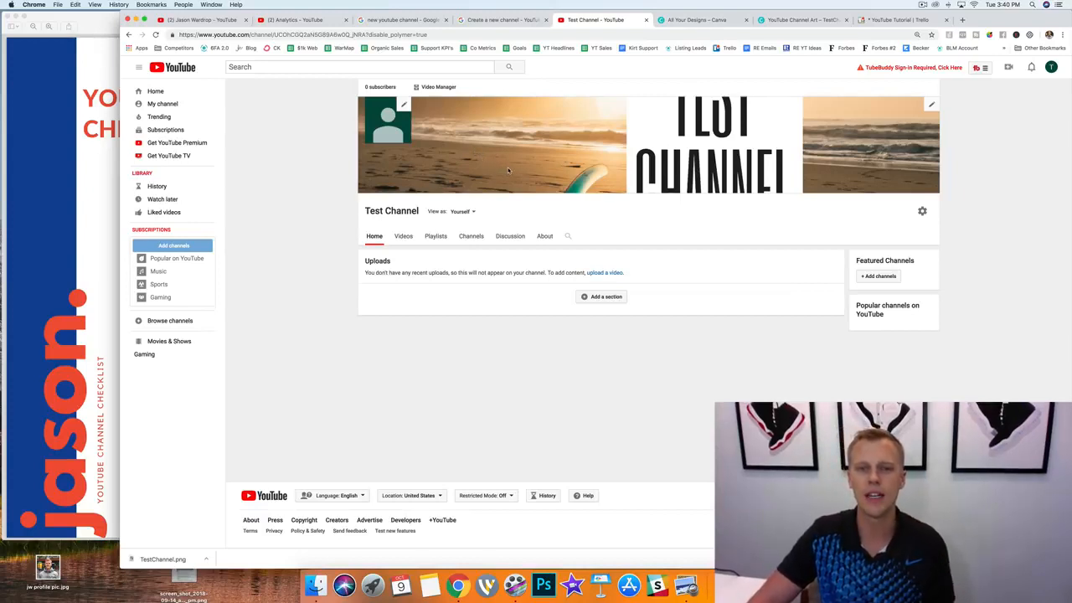
- Consult the channel checklist, then open Creator Studio Classic for Test Channel, skipping the feedback survey
left_click(58, 223)
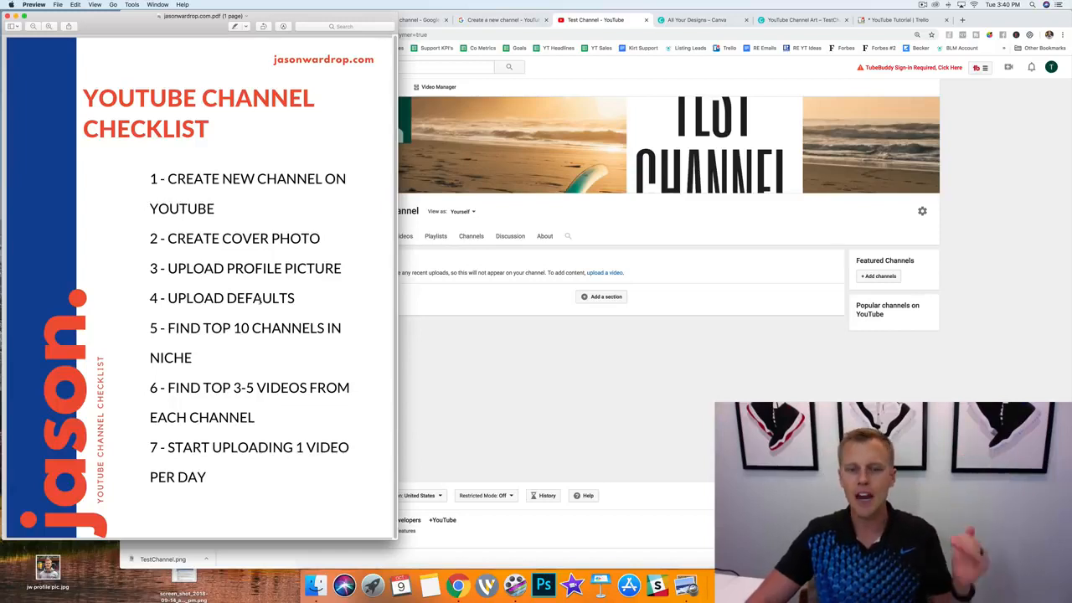
left_click(629, 363)
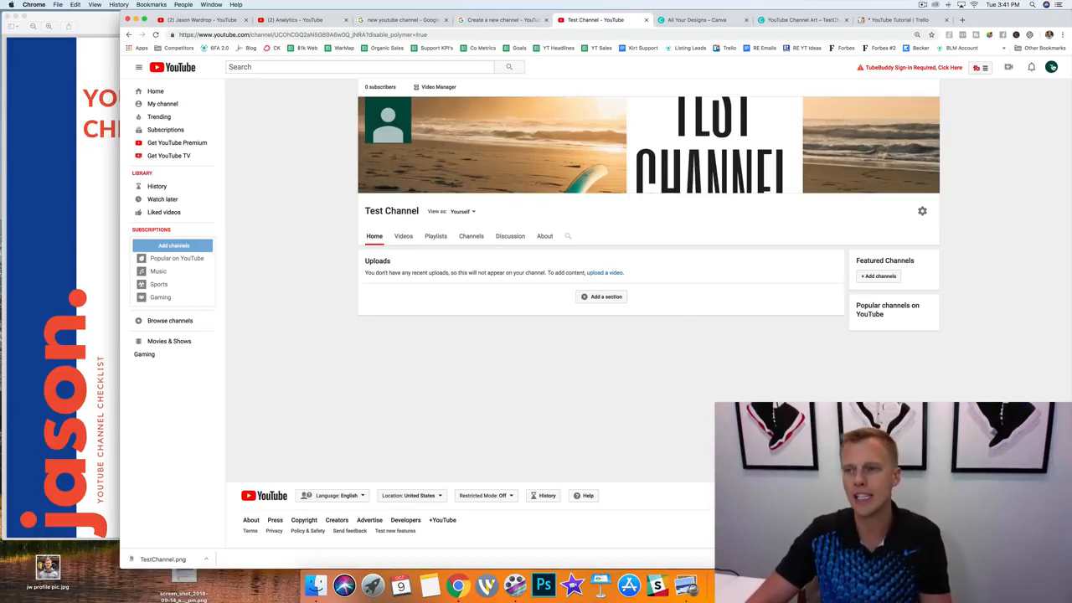
left_click(1053, 69)
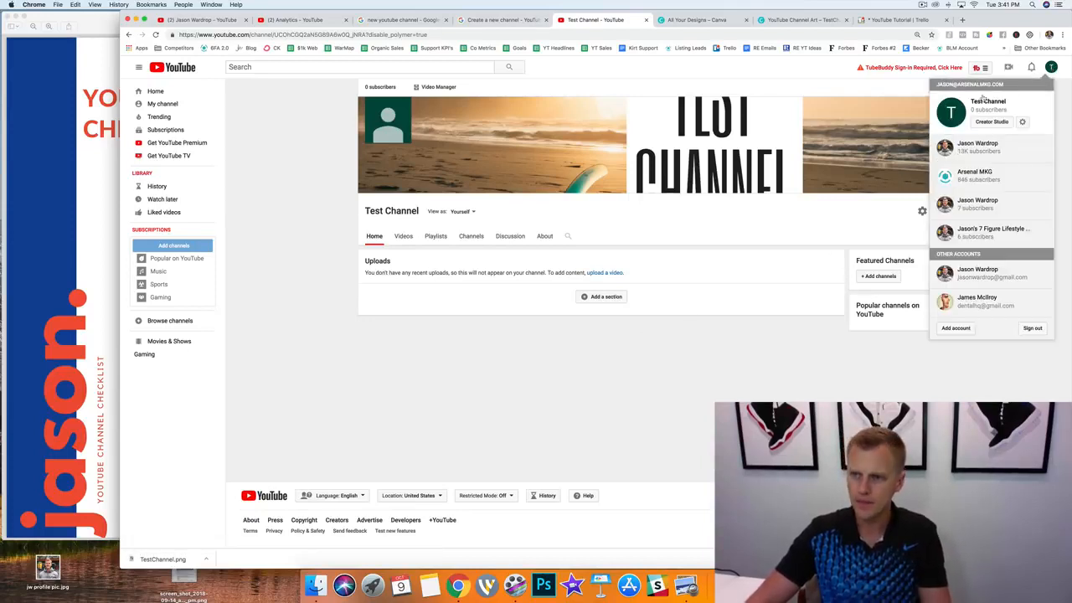
left_click(991, 122)
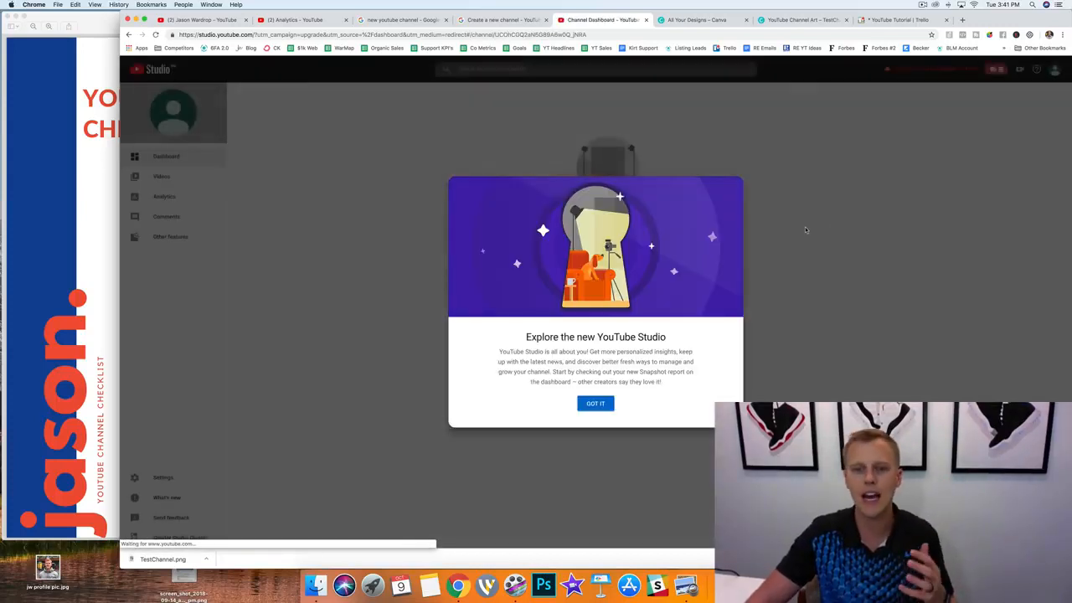
left_click(595, 403)
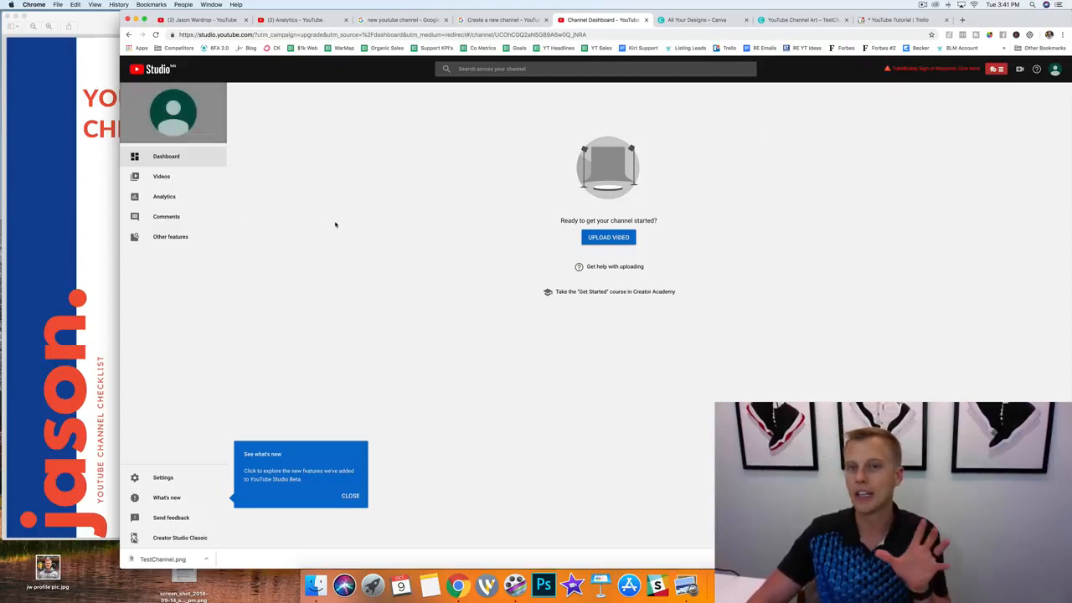
left_click(174, 539)
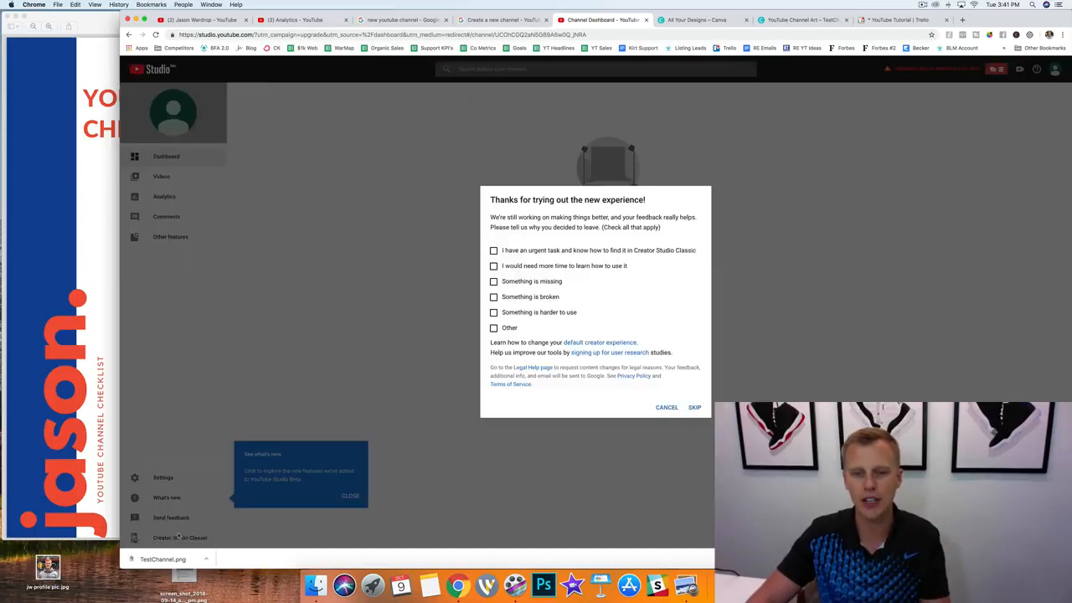
left_click(695, 408)
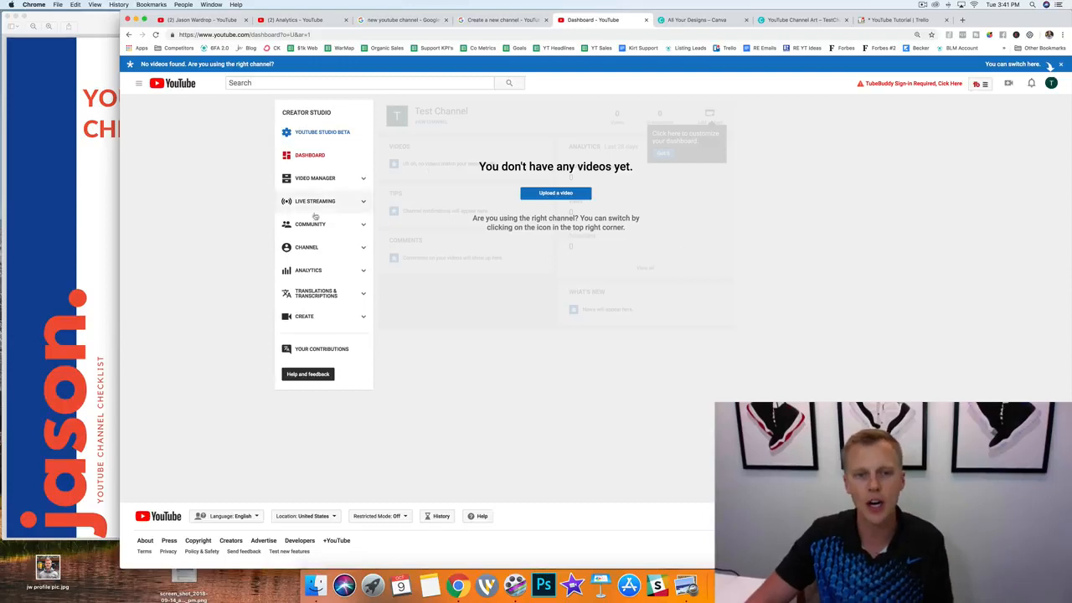
- Set the channel's upload default tags to basketball, lebron james, kobe bryant and save the defaults
left_click(306, 248)
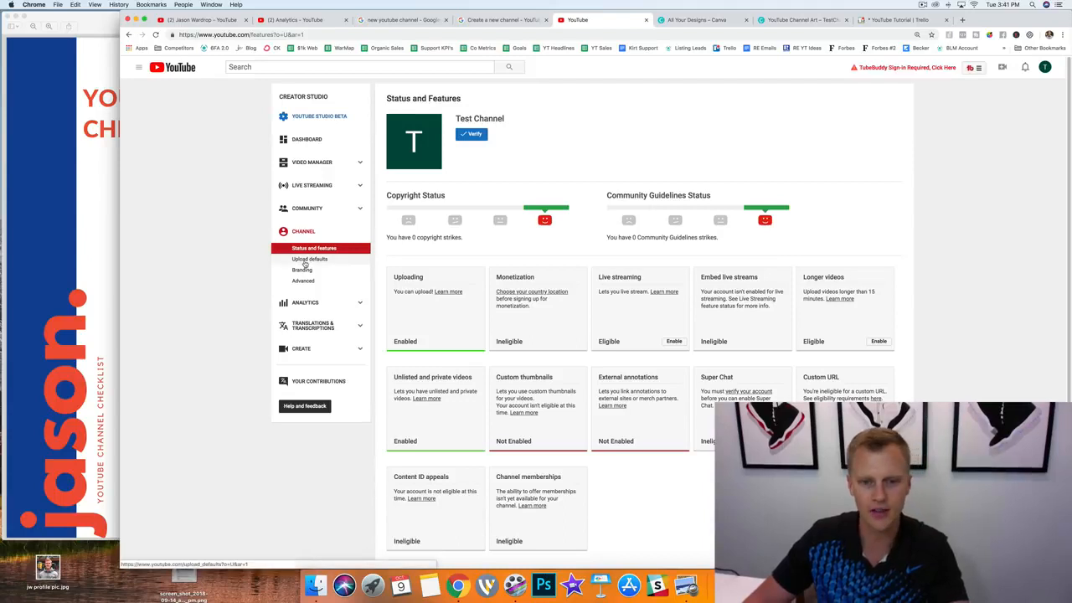
left_click(305, 260)
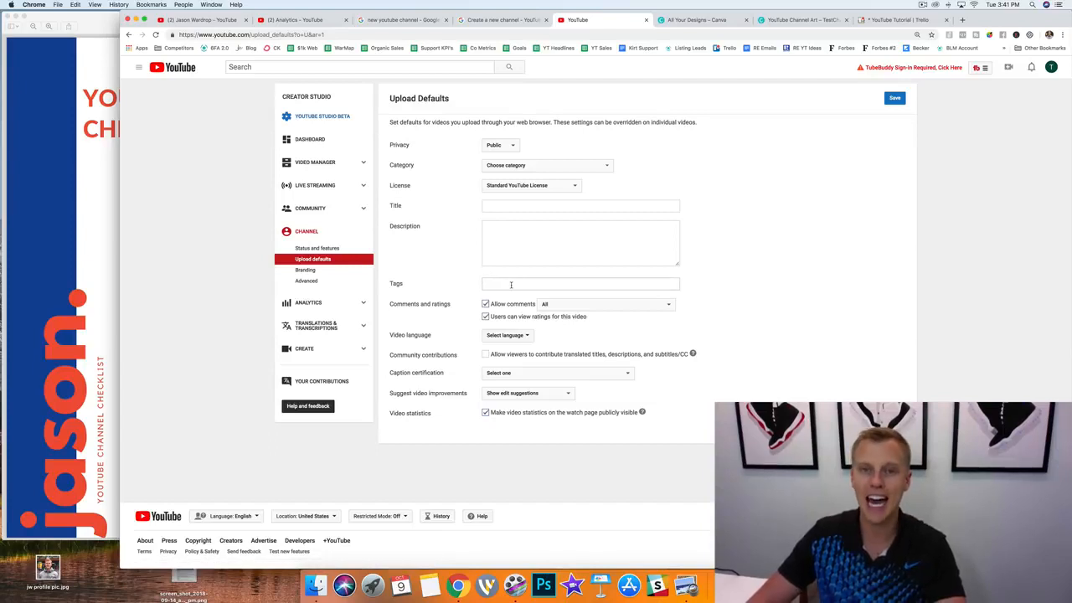
left_click(510, 285)
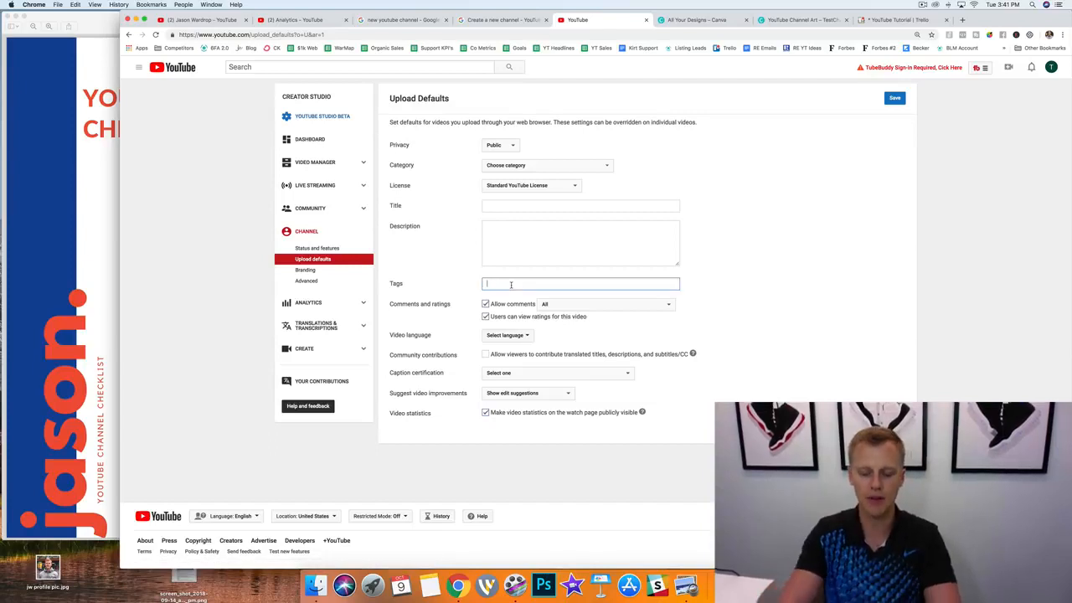
type("basketball")
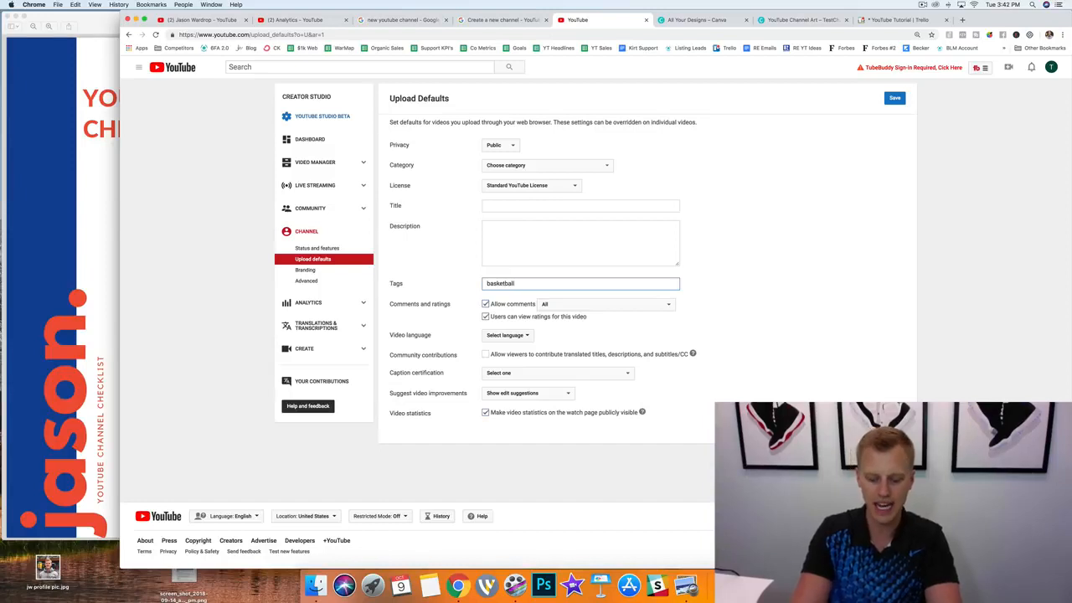
type(",")
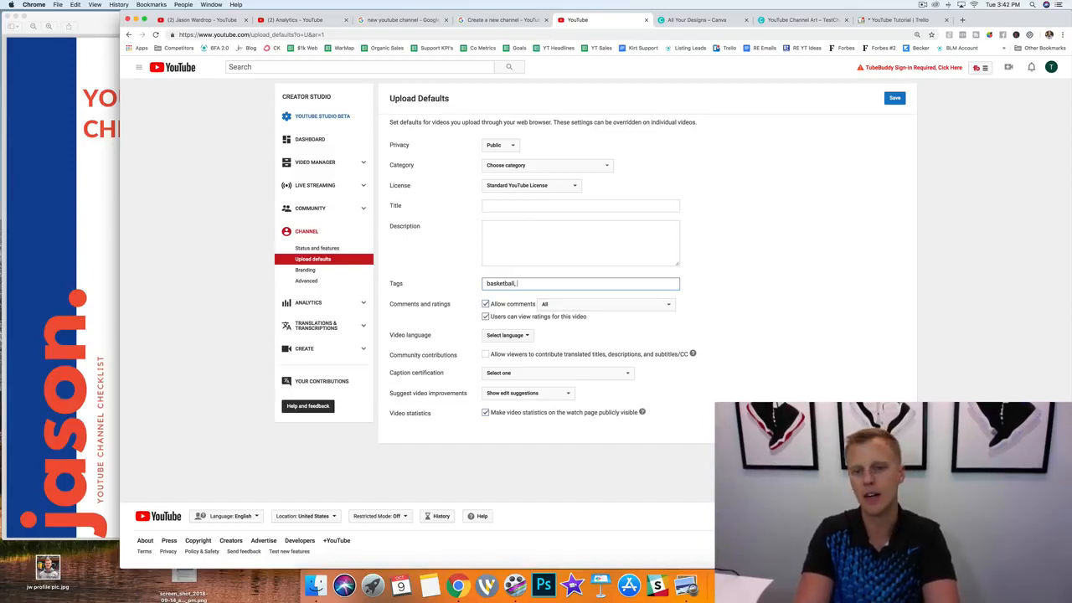
type(" lebron james")
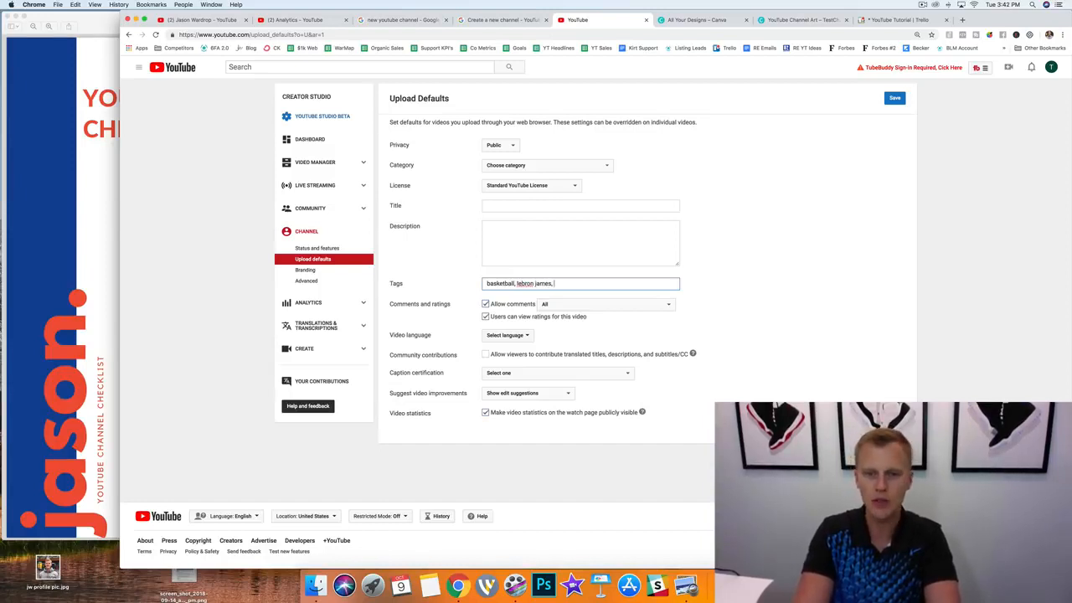
type(", kobe bryant")
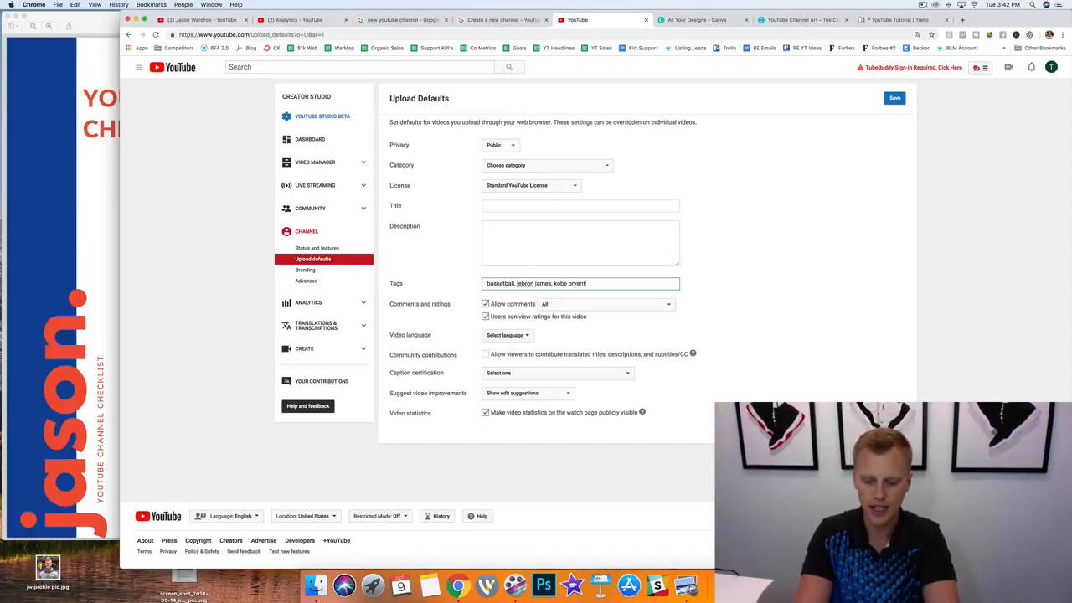
type(",")
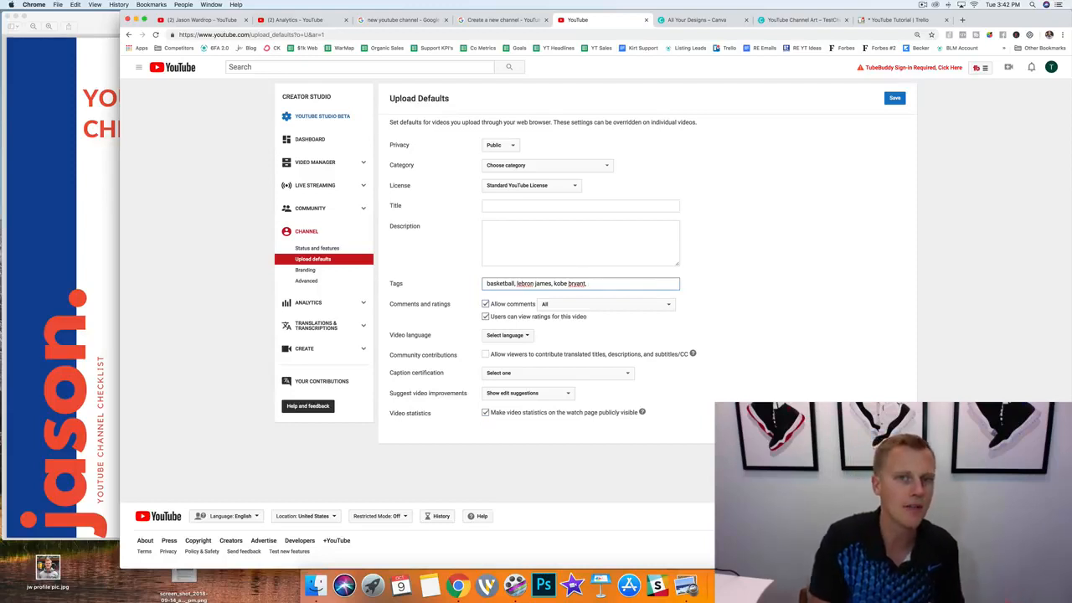
key("Return")
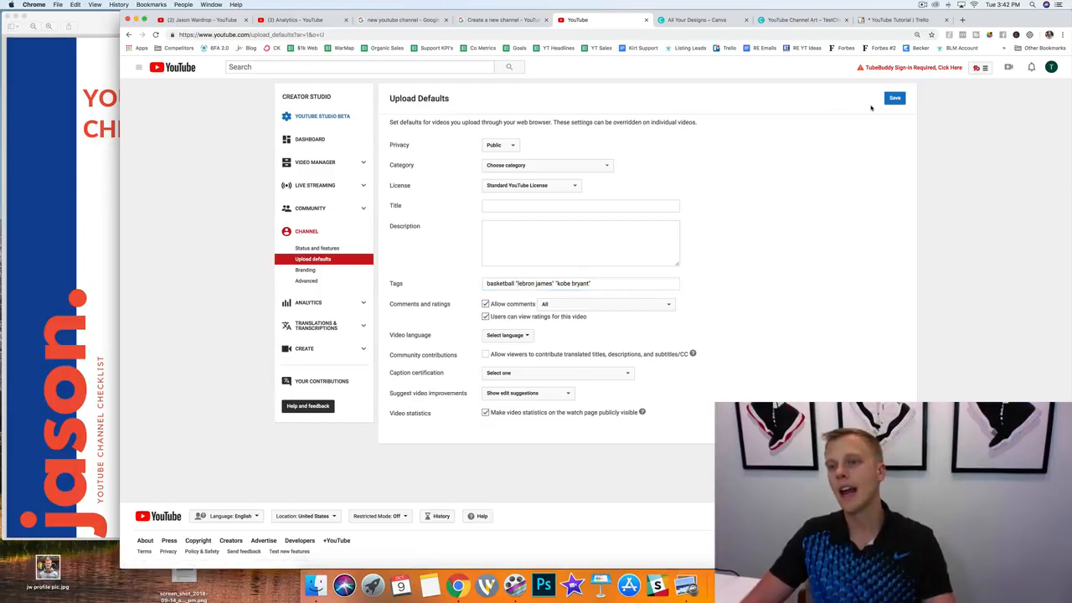
- Set the country to United States in the channel's advanced settings
left_click(325, 284)
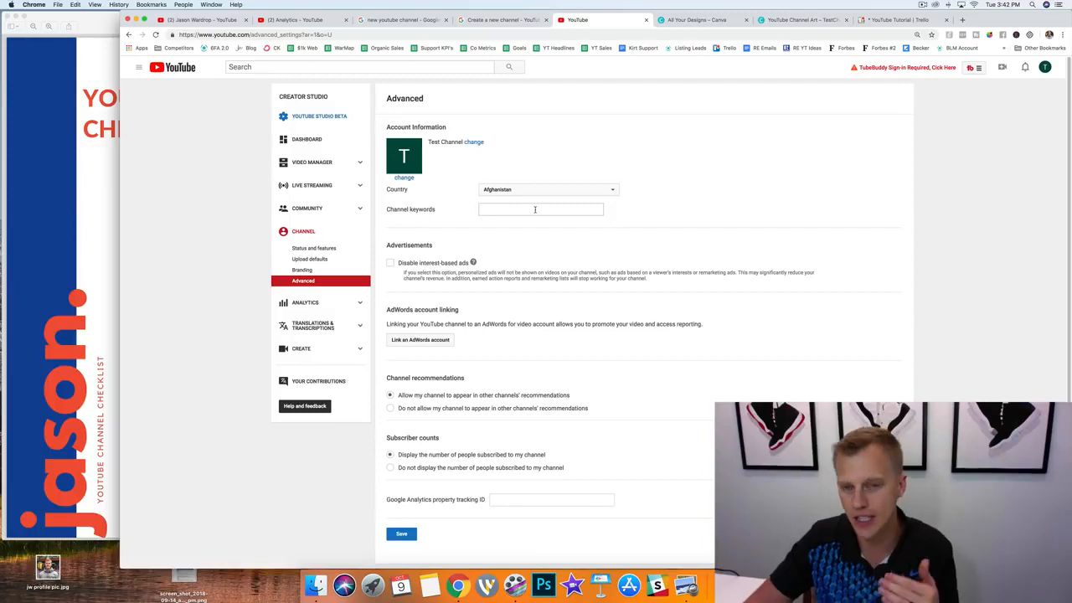
left_click(575, 190)
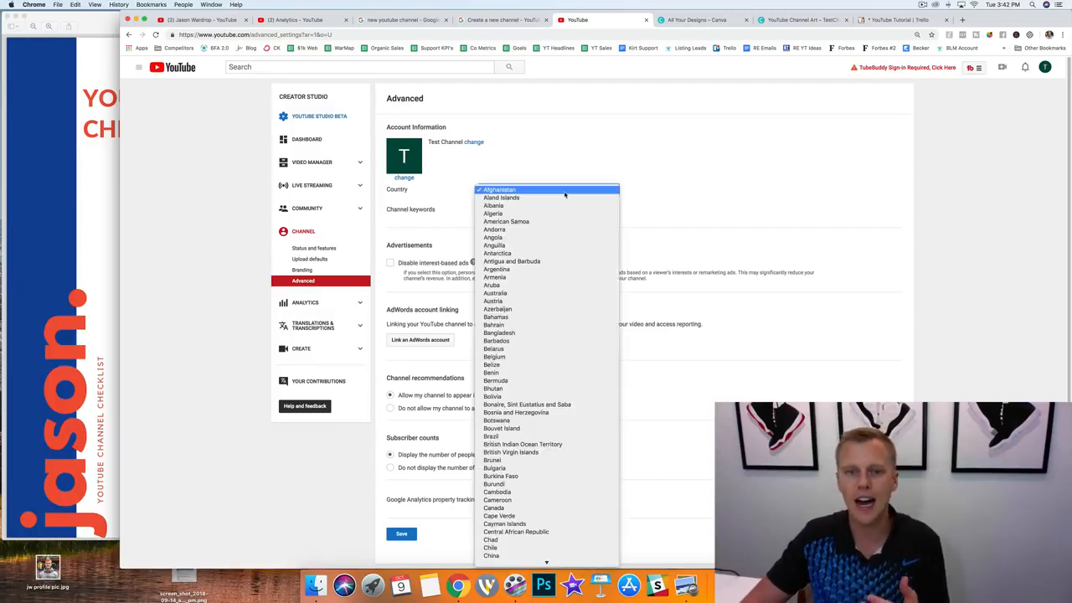
scroll(553, 332, "down", 15)
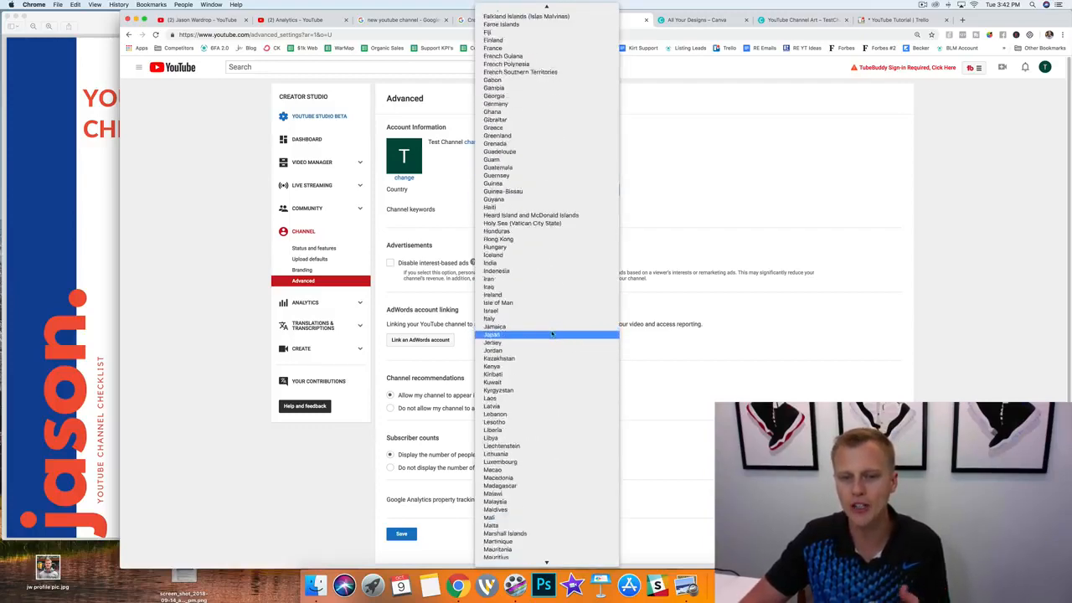
scroll(552, 333, "down", 10)
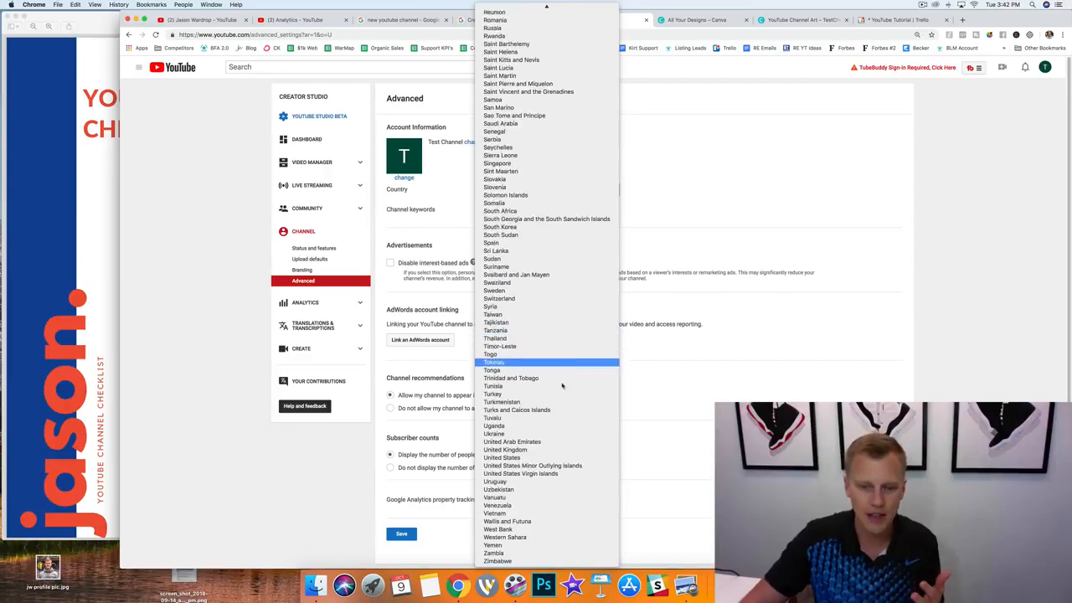
left_click(544, 457)
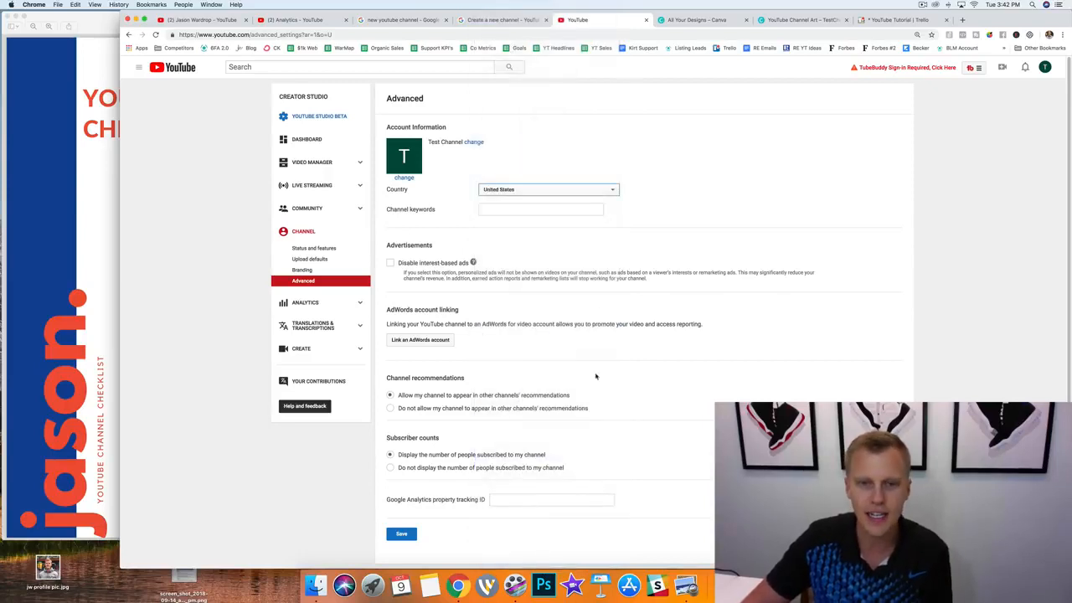
- Fill in the channel keywords with the suggested entry basketball, lebron james, kobe bryant
left_click(543, 207)
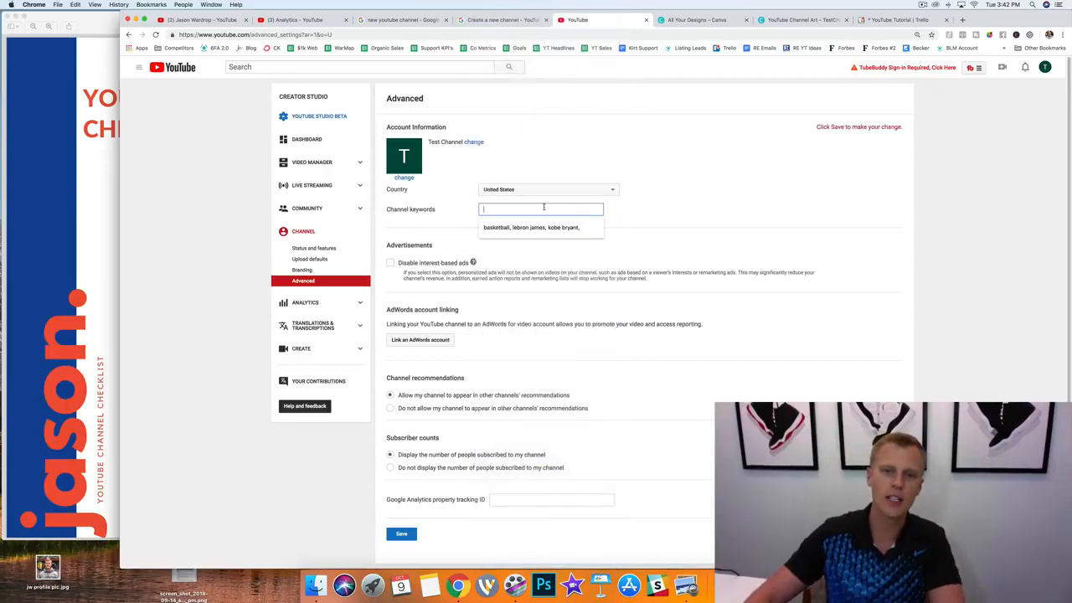
left_click(549, 231)
left_click(706, 217)
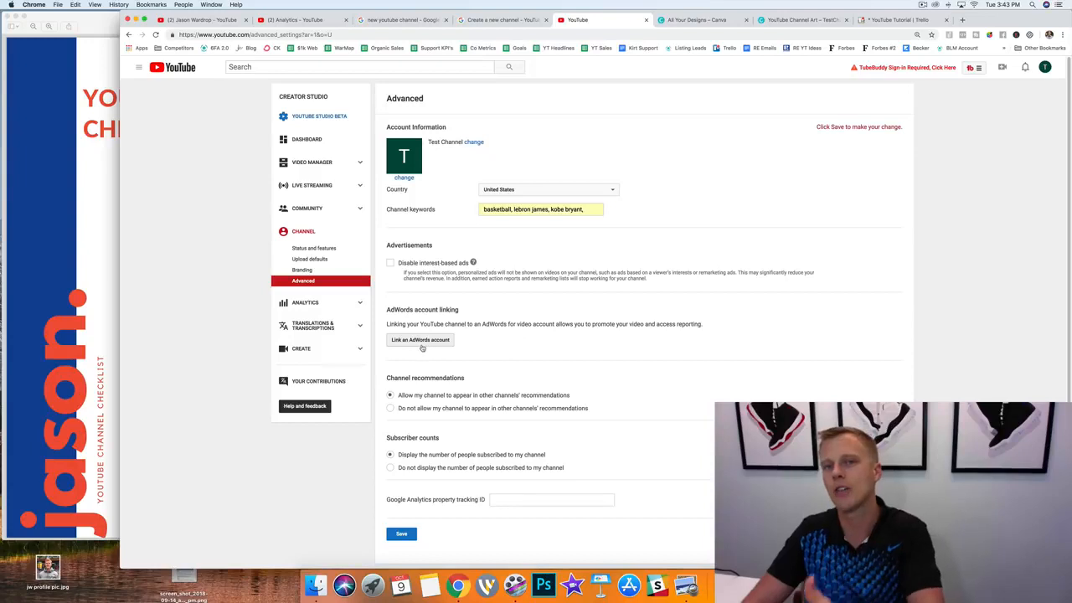
- Save the channel's advanced settings and consult the YouTube Channel Checklist for the next task
left_click(420, 340)
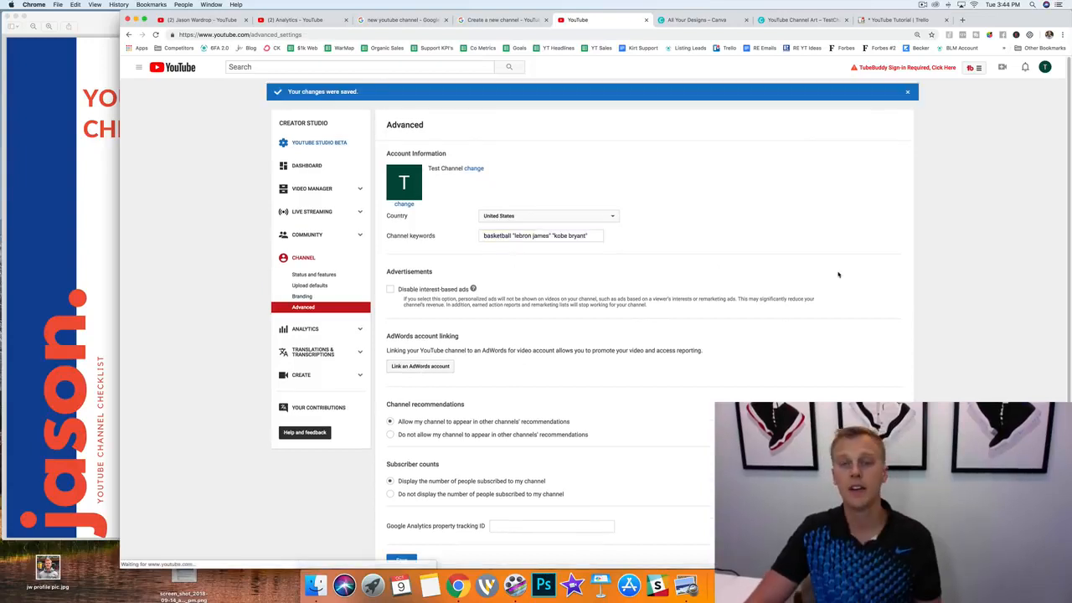
left_click(98, 277)
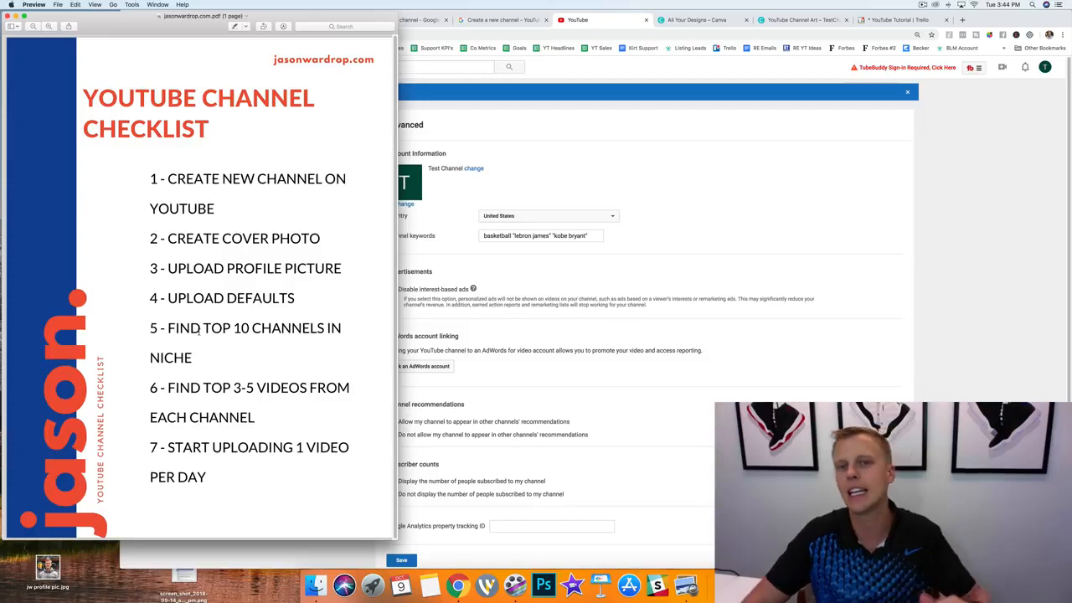
left_click(530, 187)
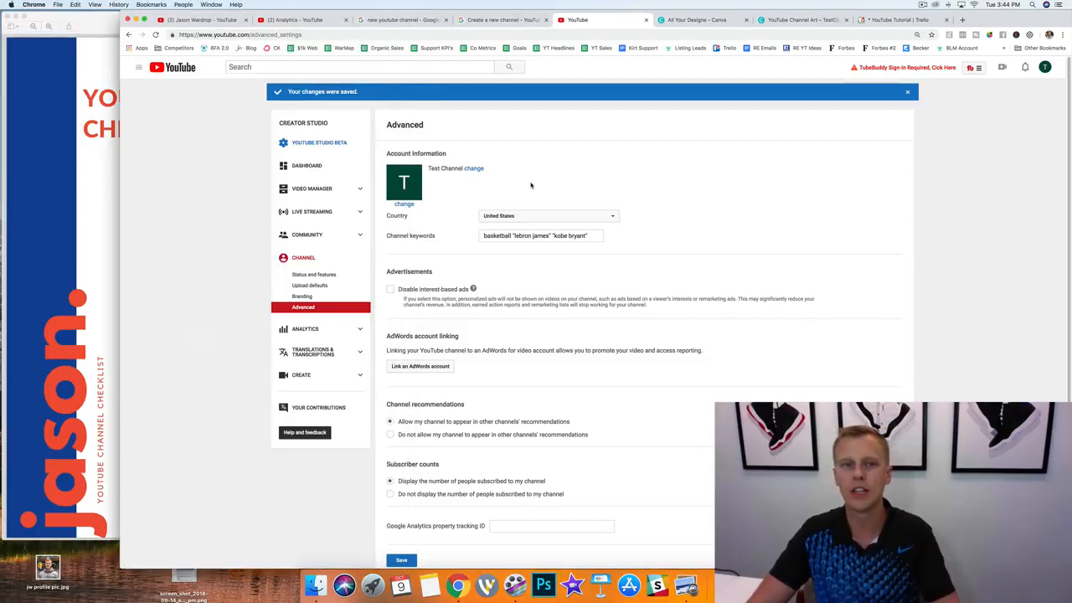
- Search YouTube for basketball, then narrow the search to basketball drills
left_click(343, 66)
type("basketball")
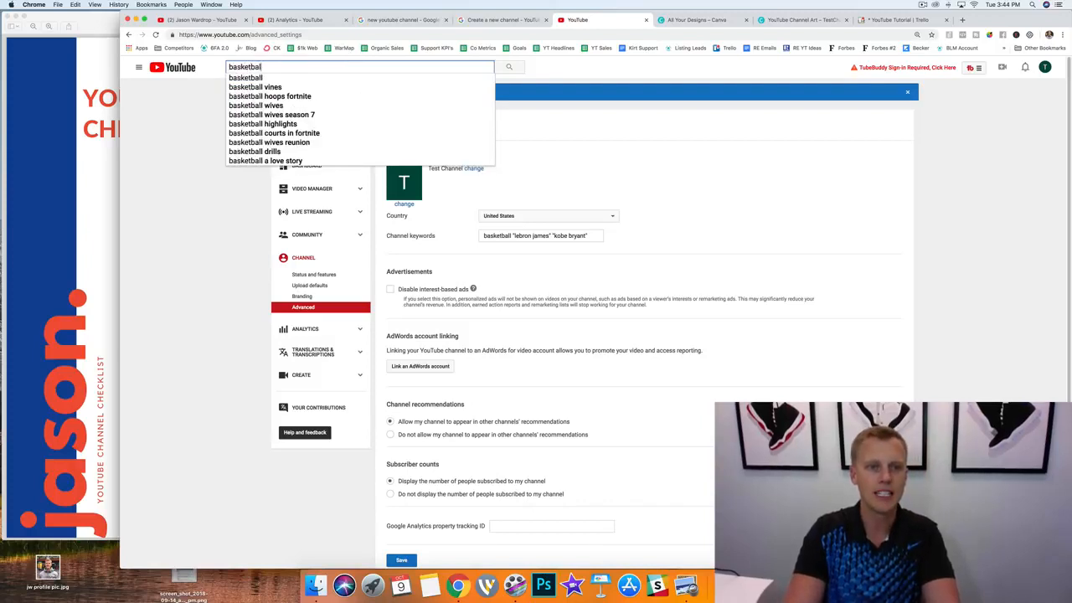
key("Return")
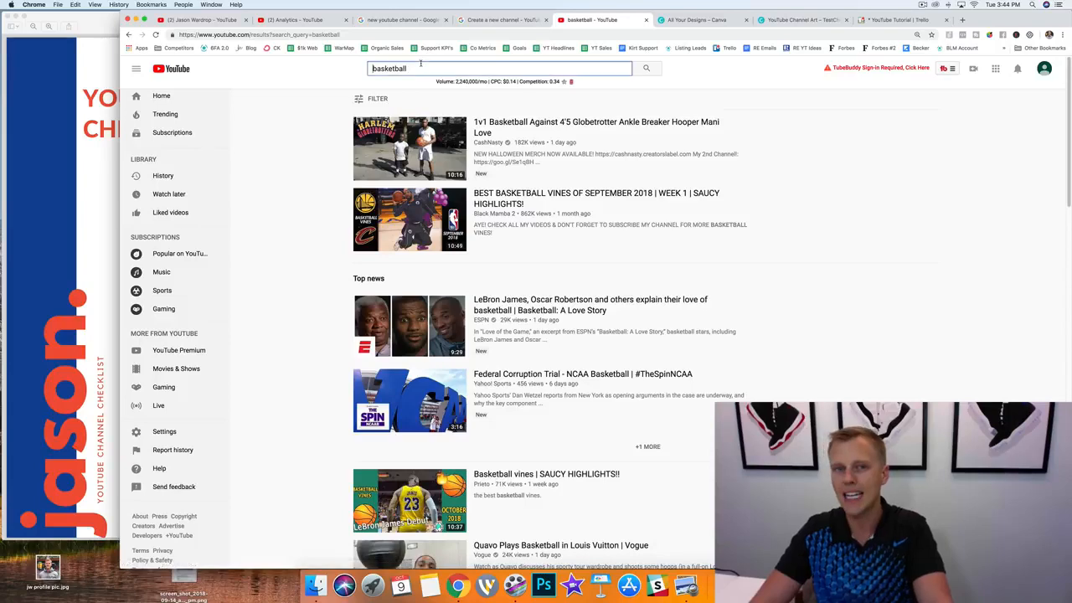
left_click(419, 69)
type("drills")
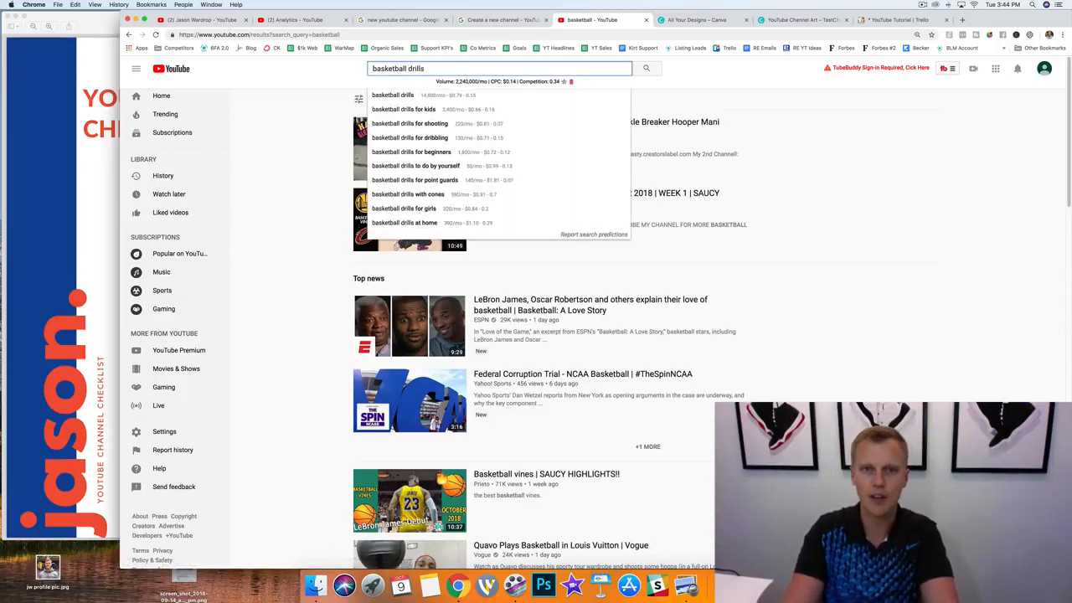
key("Return")
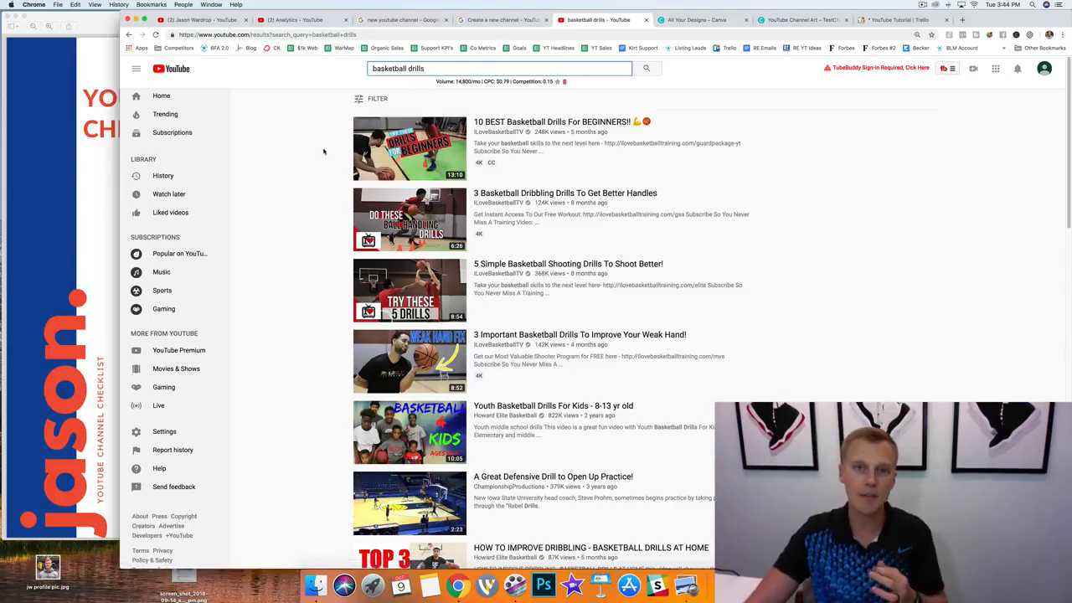
- Filter the basketball drills results by type Channel and look through the channels for the largest ones in the niche
left_click(372, 101)
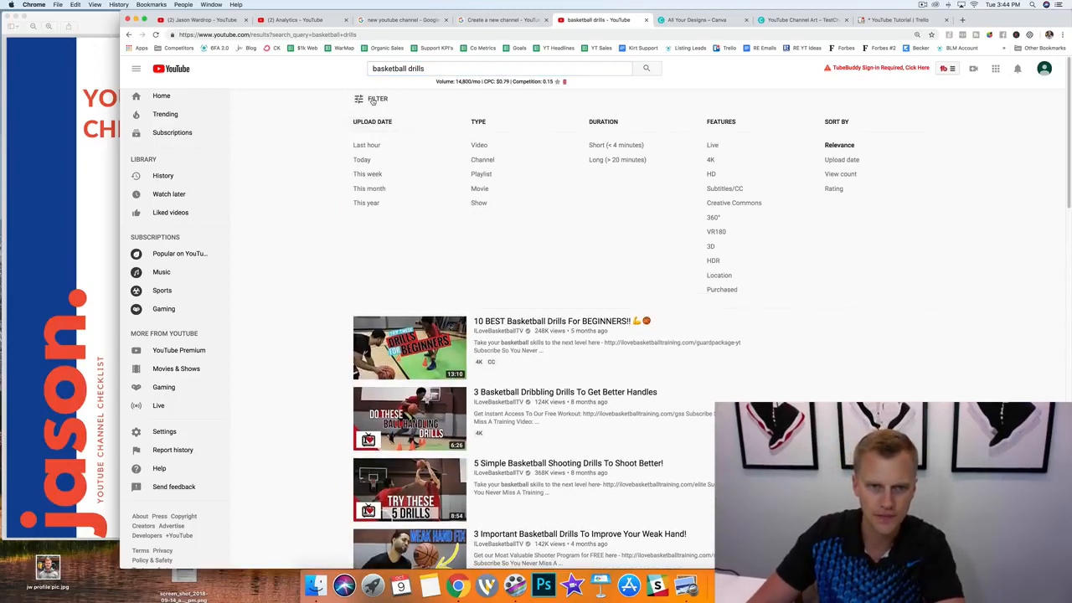
left_click(483, 159)
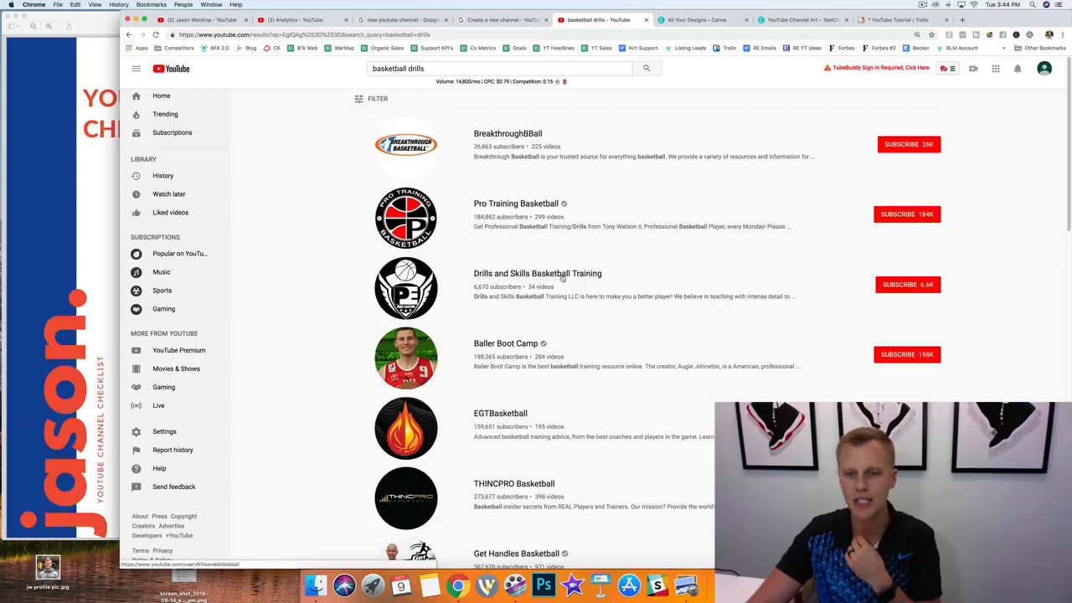
scroll(531, 324, "down", 1)
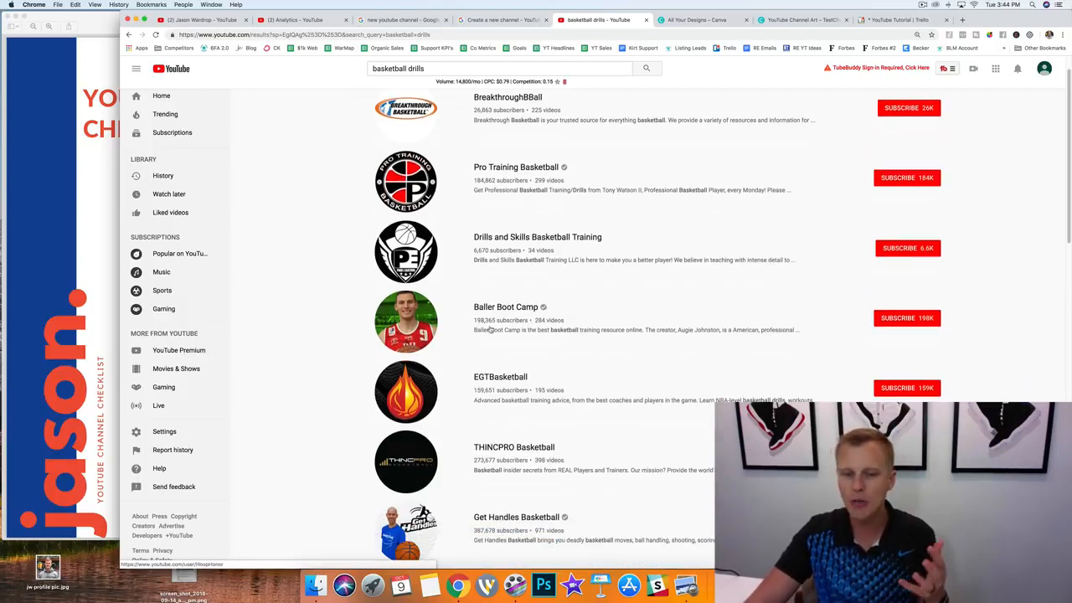
scroll(490, 324, "down", 4)
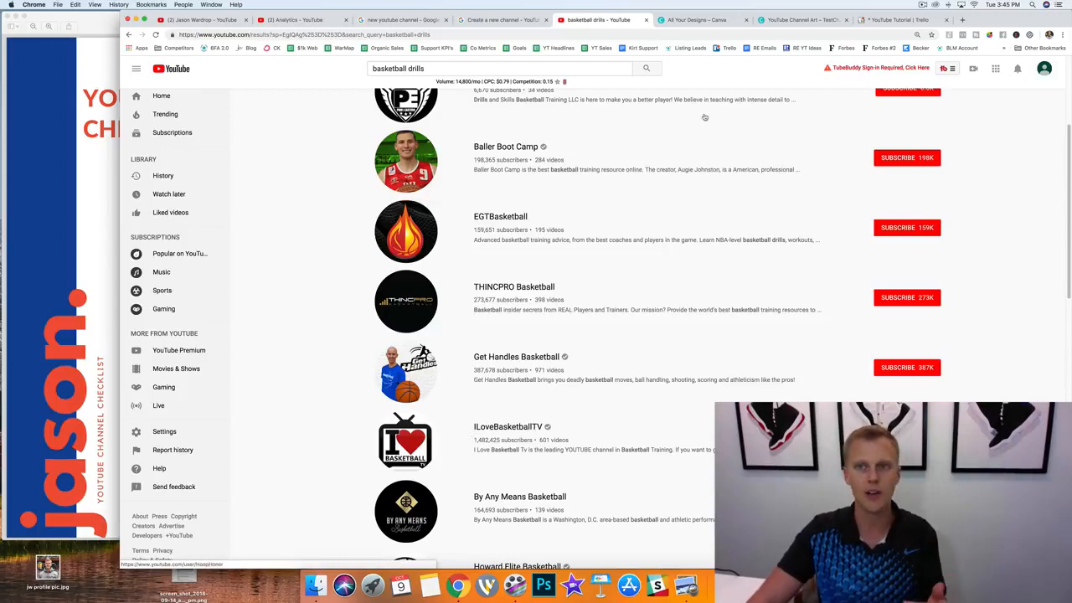
- Switch to the YouTube Tutorial board in Trello and add a list titled Top Channels
left_click(888, 22)
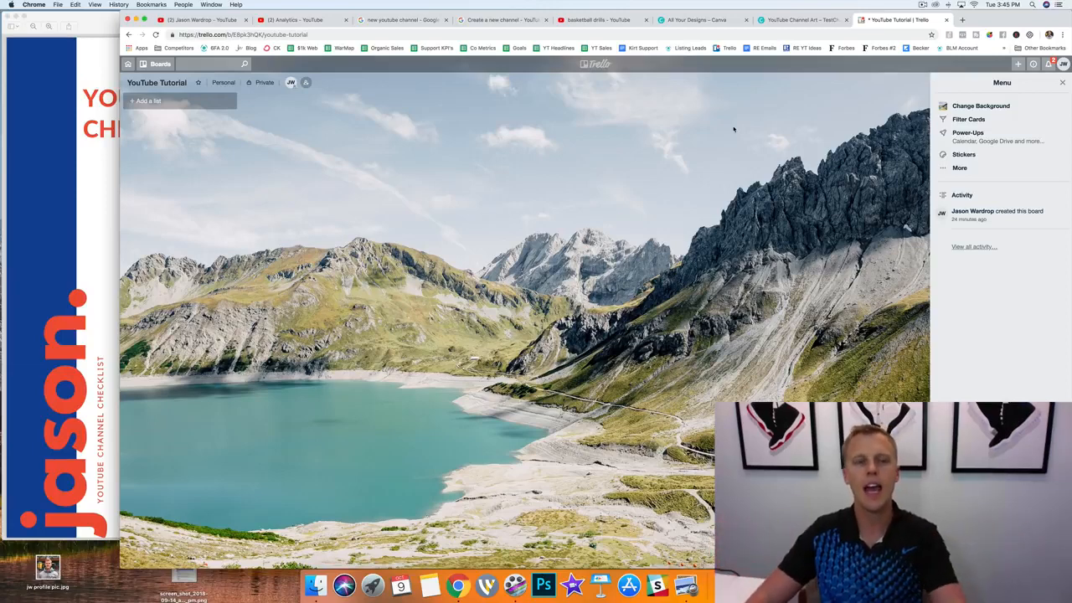
left_click(164, 101)
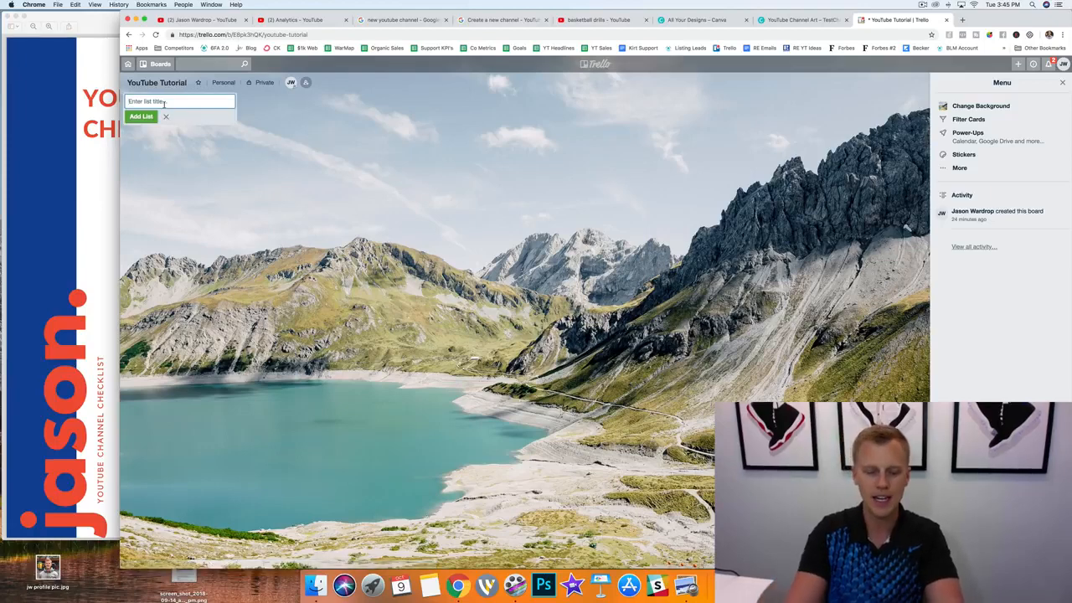
type("Top Channels")
key("Return")
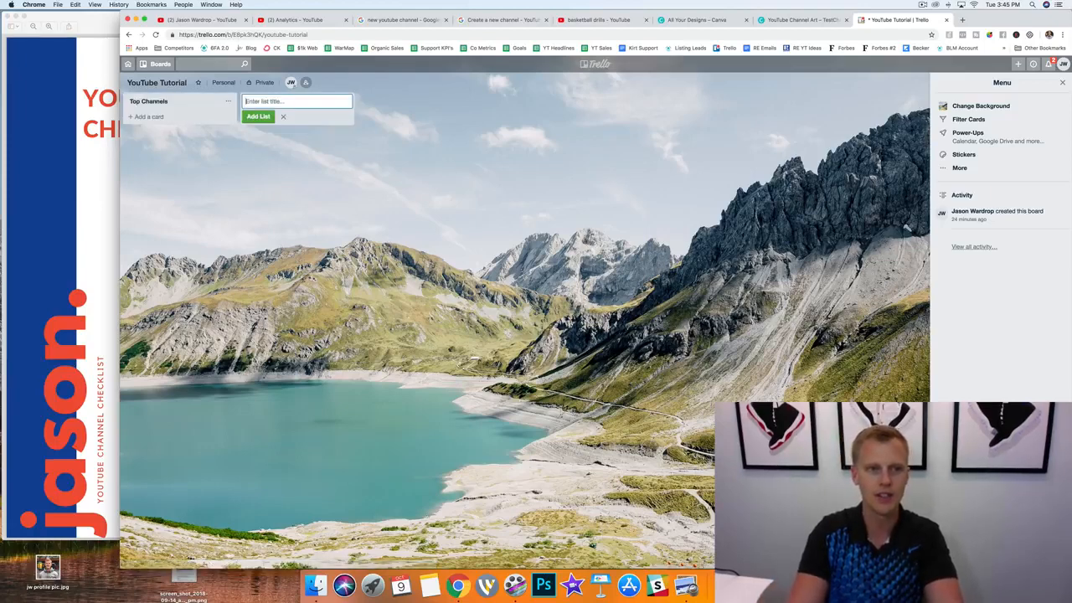
- Add a card titled ILOVE BASKETBALL TV to the Top Channels list
left_click(191, 116)
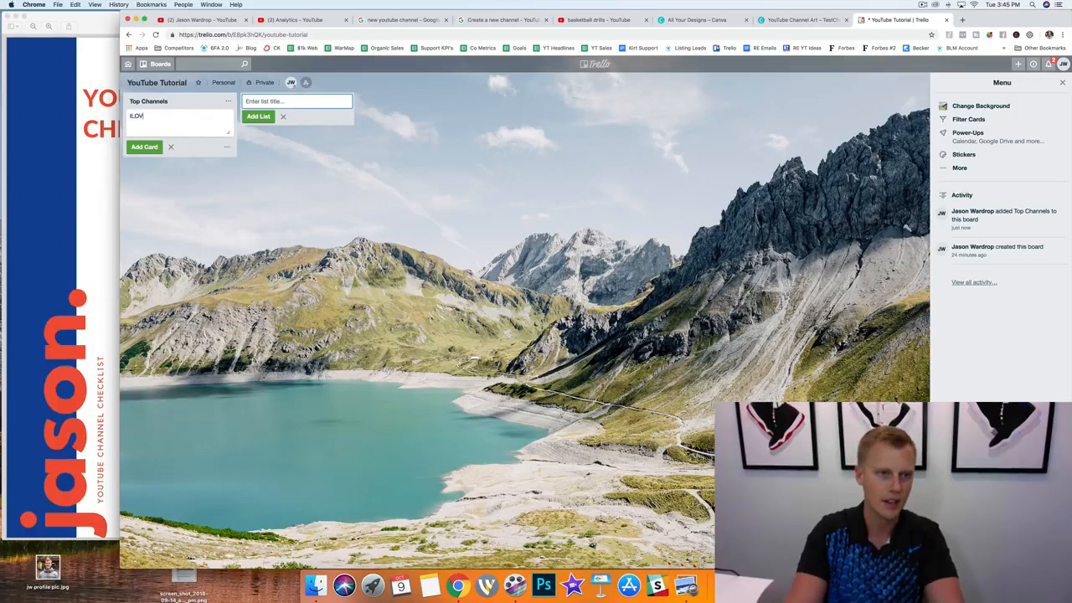
type("ILOVE BASKETBALL ")
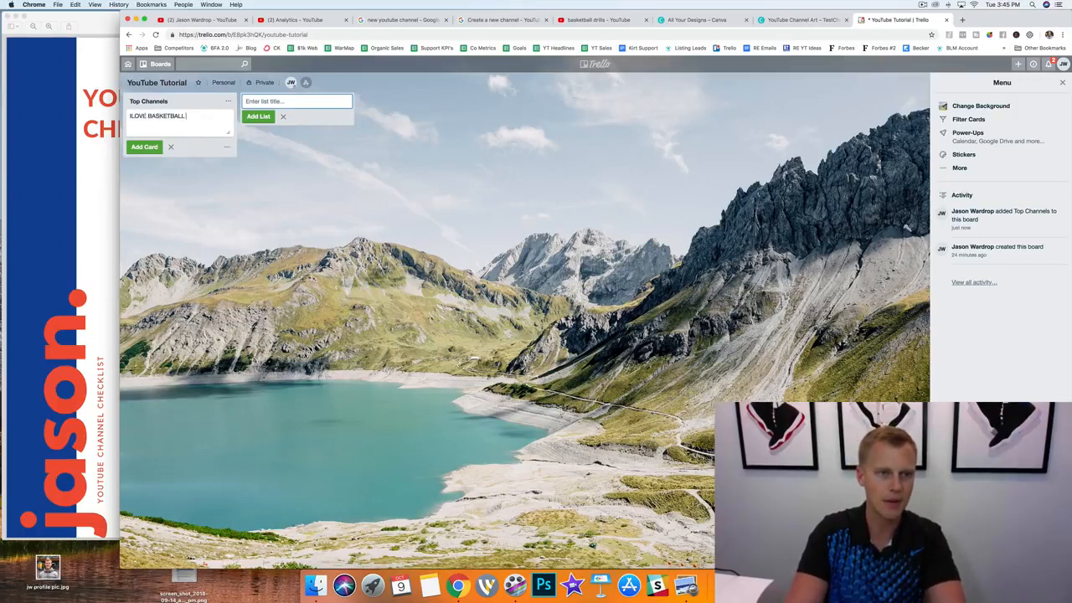
type("TV")
key("Return")
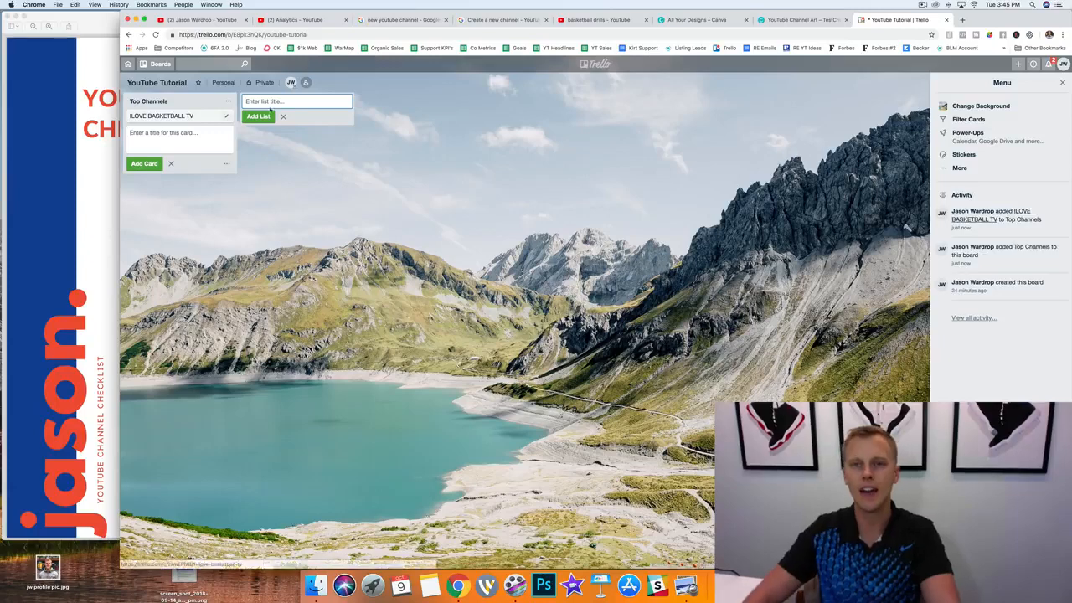
- Check the YouTube channel results for another channel and add it to Top Channels as the card Baller Boot Camp
left_click(599, 20)
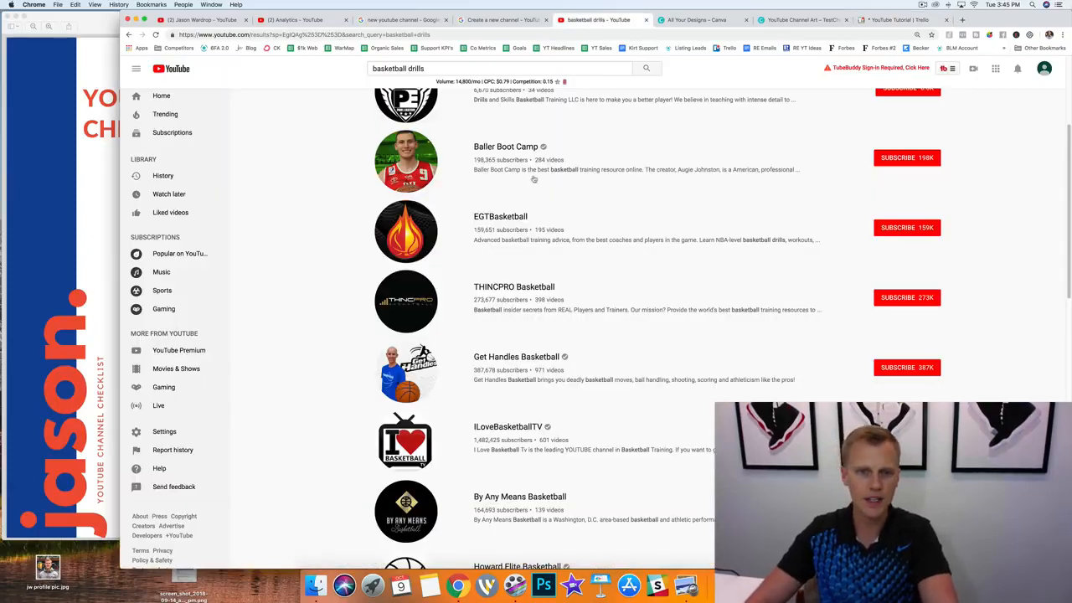
left_click(878, 22)
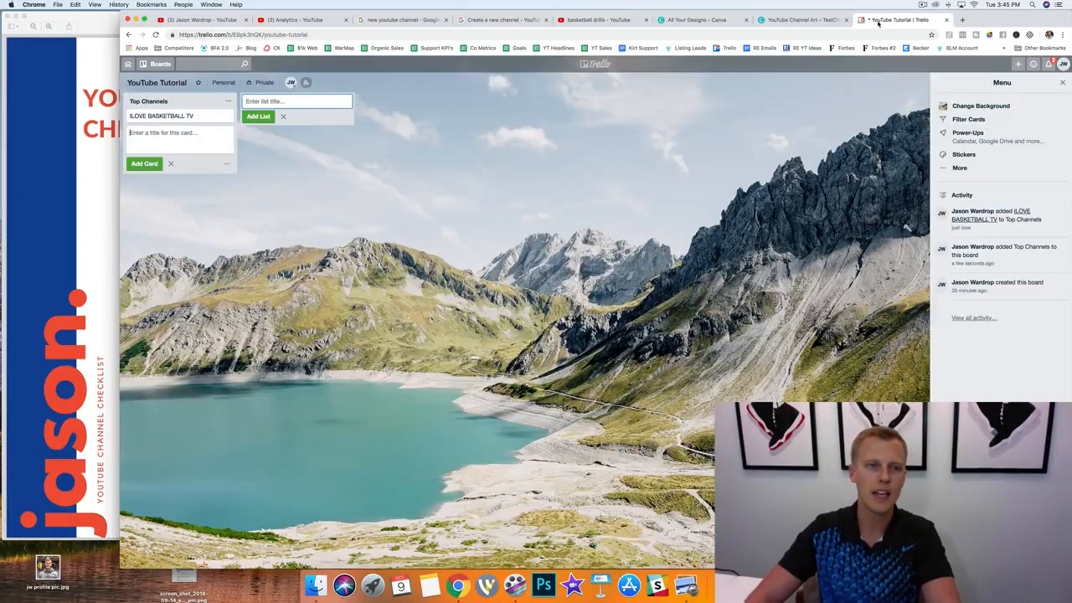
type("Baller Boot C")
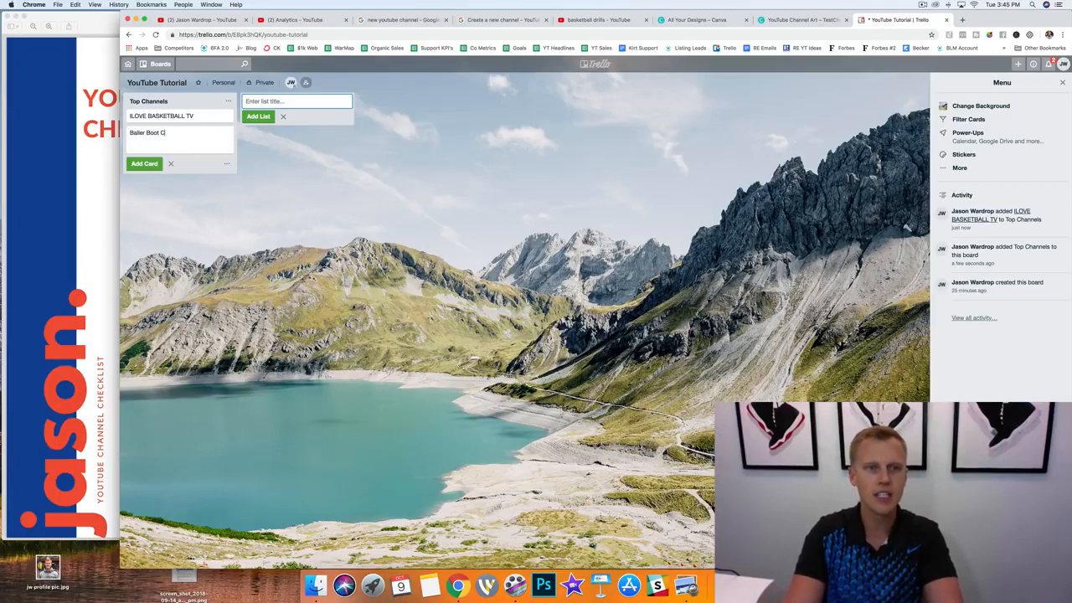
type("amp")
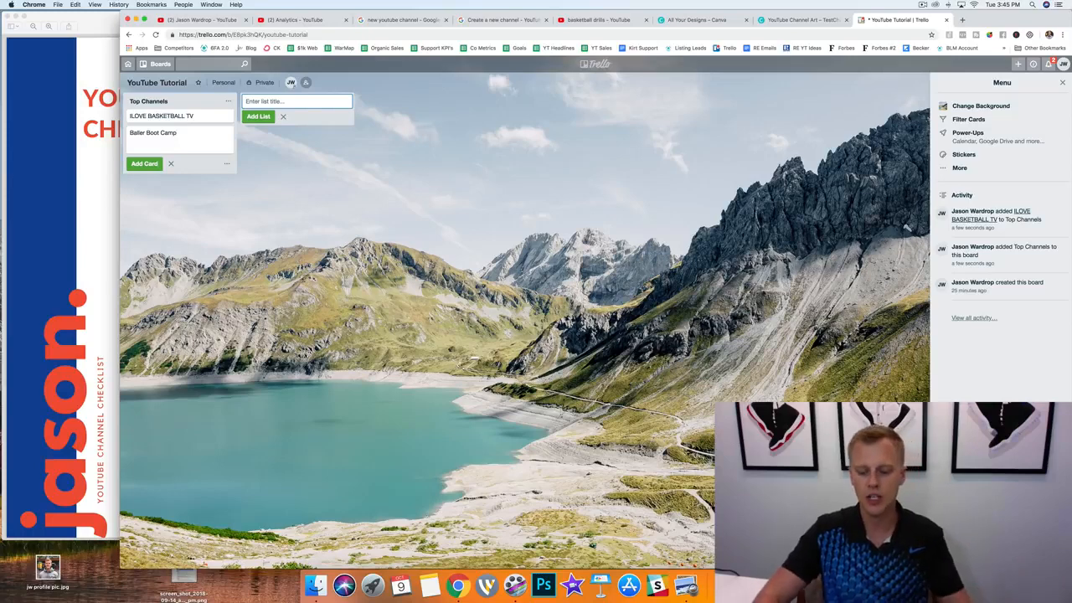
key("Return")
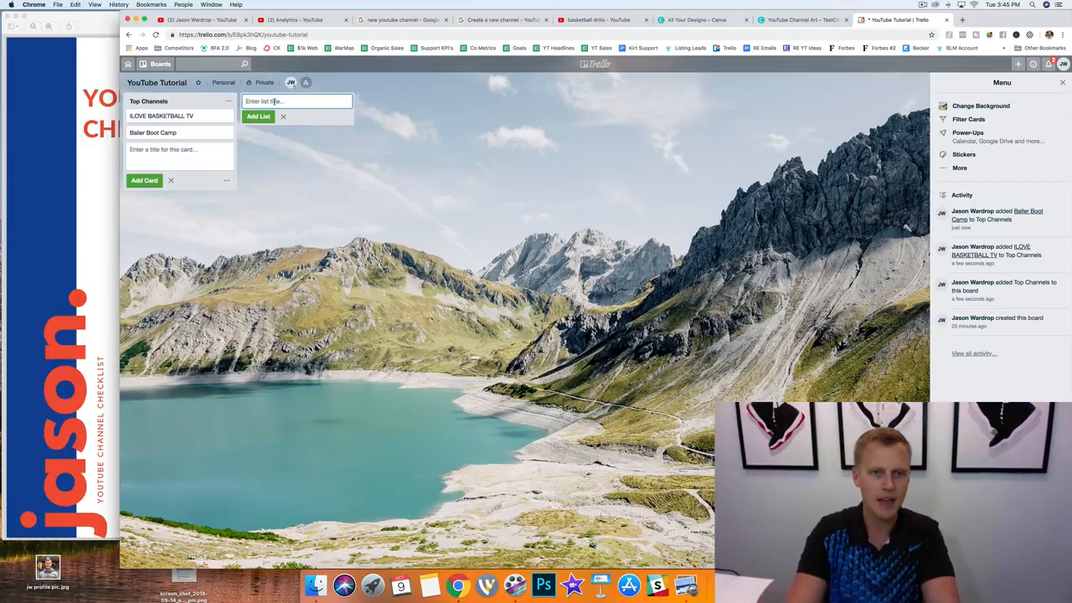
- Add three more lists to the Trello board, titled IDEAS, CREATING and CREATED
type("IDEAS")
key("Return")
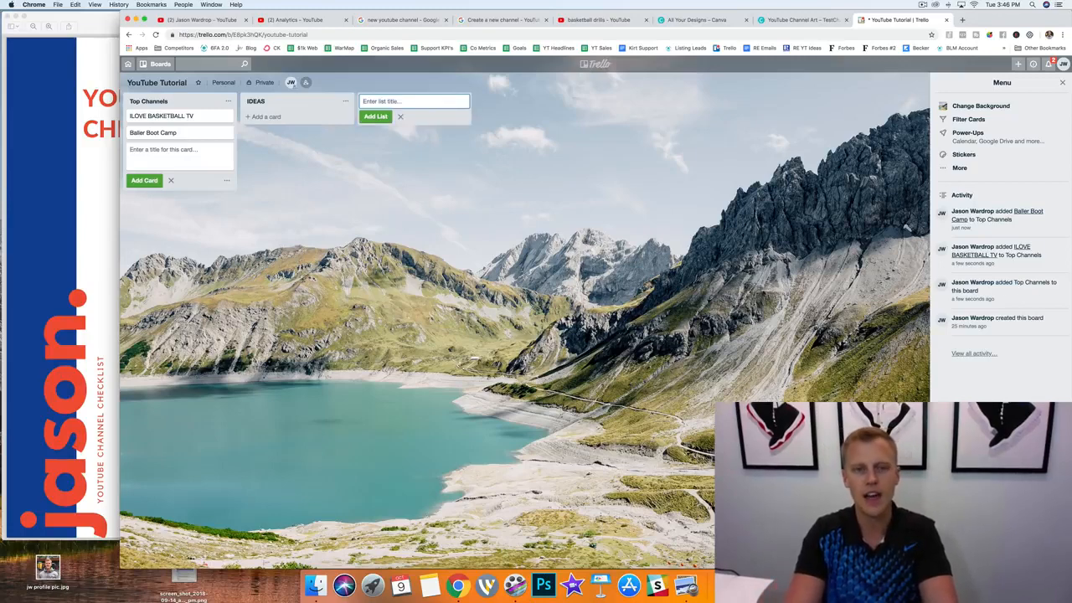
type("CREATING")
key("Return")
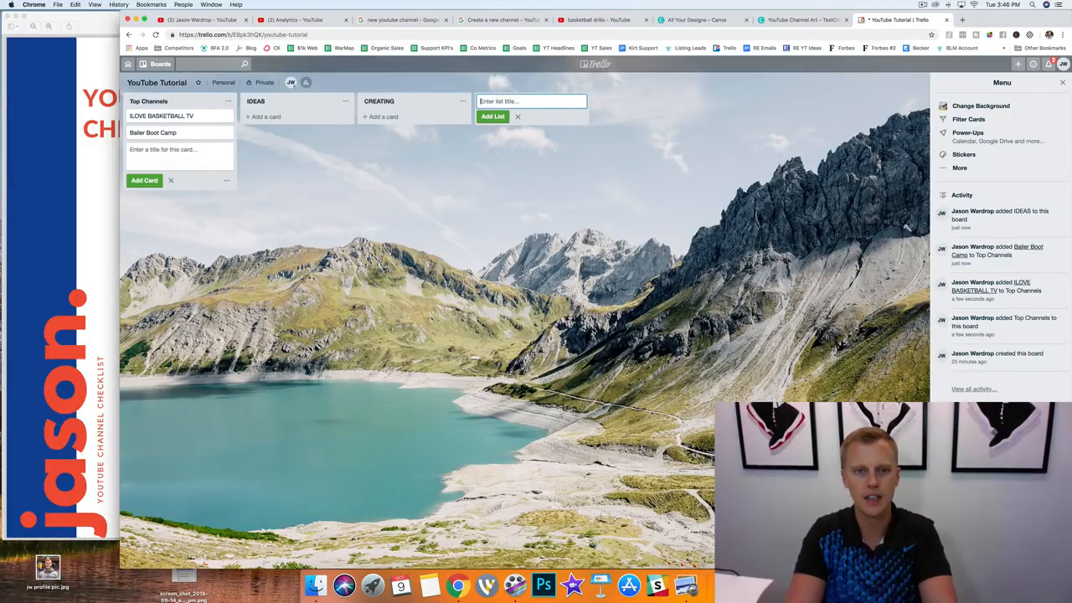
type("DONE")
key("super+a")
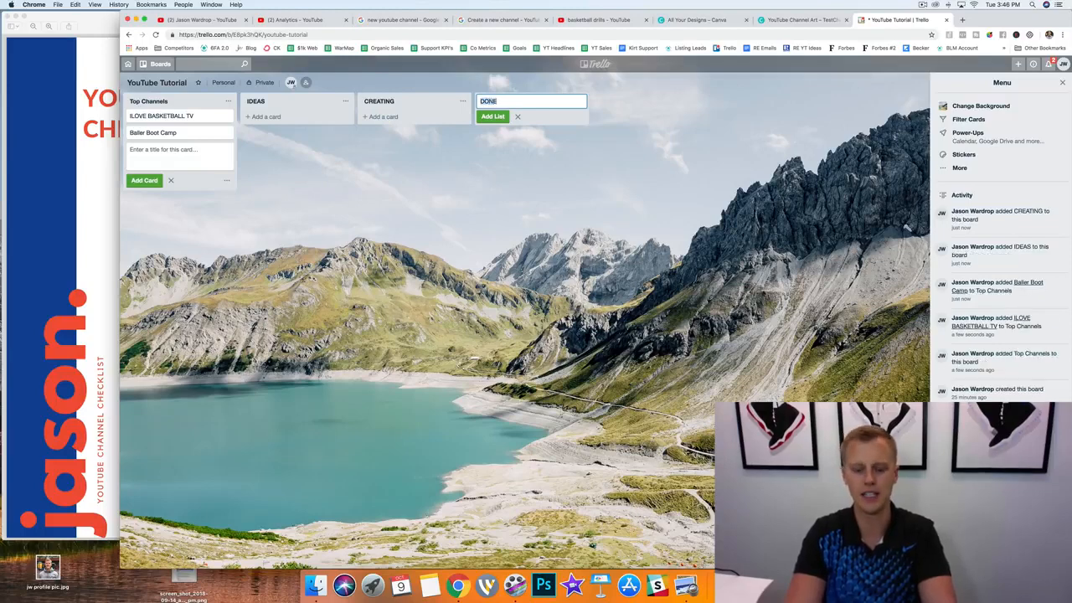
type("CREATED")
key("Return")
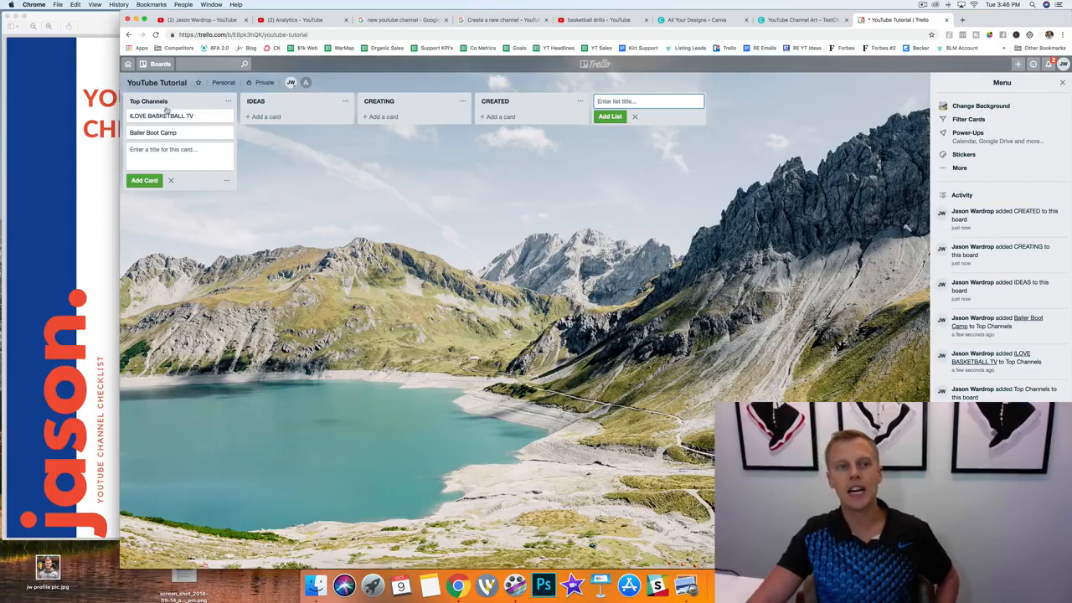
- Consult the checklist, then open Baller Boot Camp's videos on YouTube and sort them by most popular
left_click(76, 191)
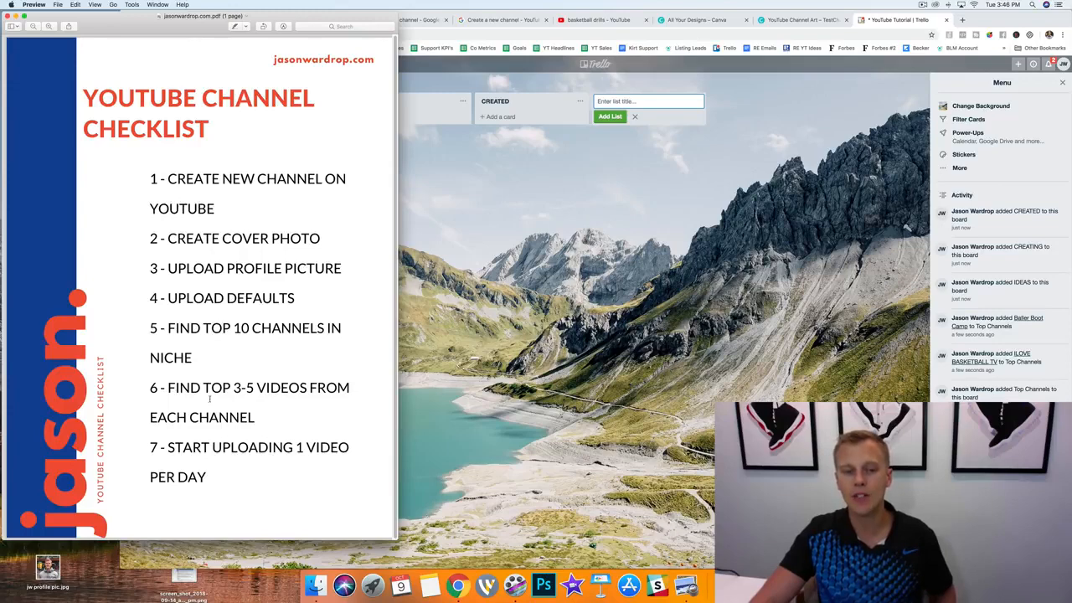
key("super+Tab")
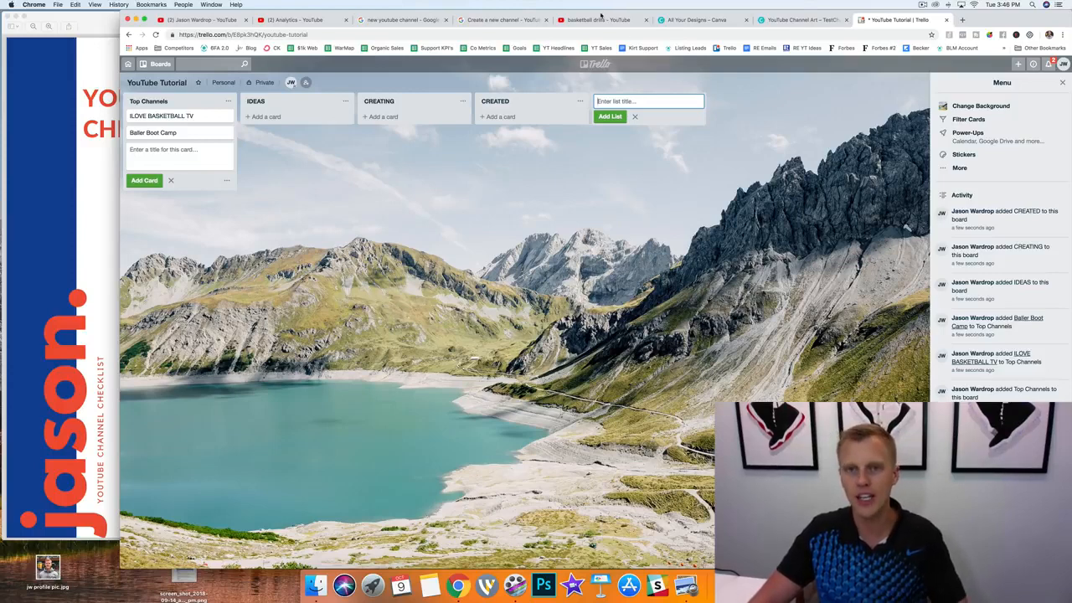
left_click(602, 18)
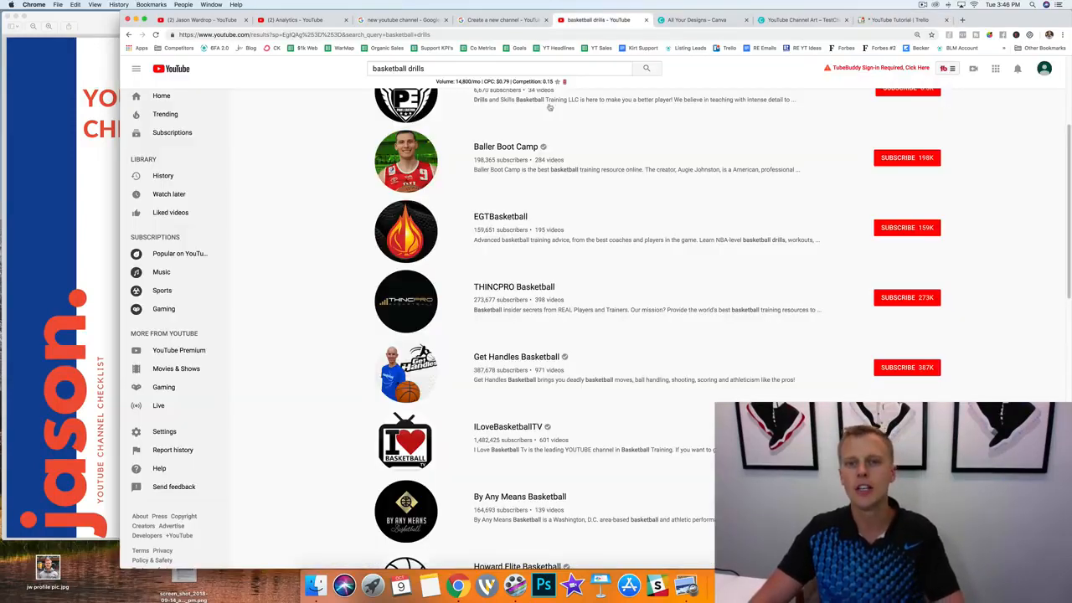
left_click(507, 147)
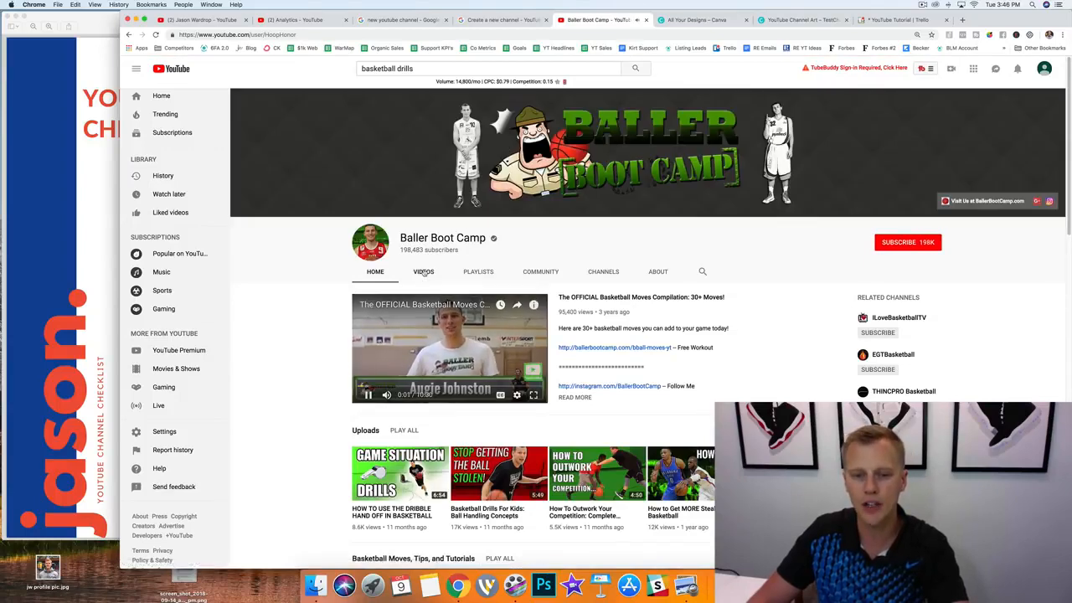
scroll(424, 274, "down", 2)
left_click(423, 93)
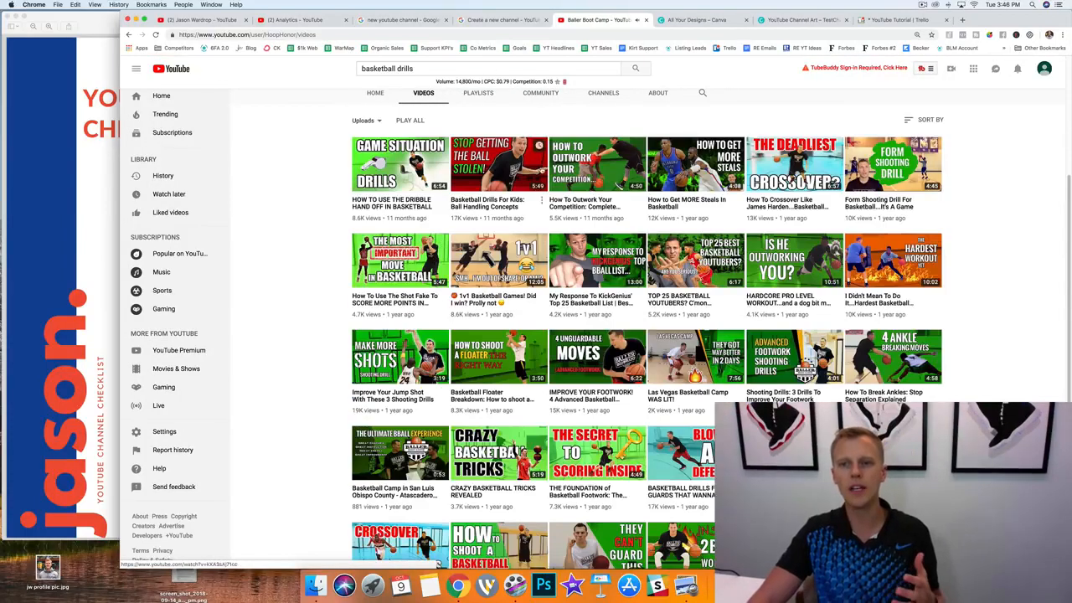
left_click(916, 122)
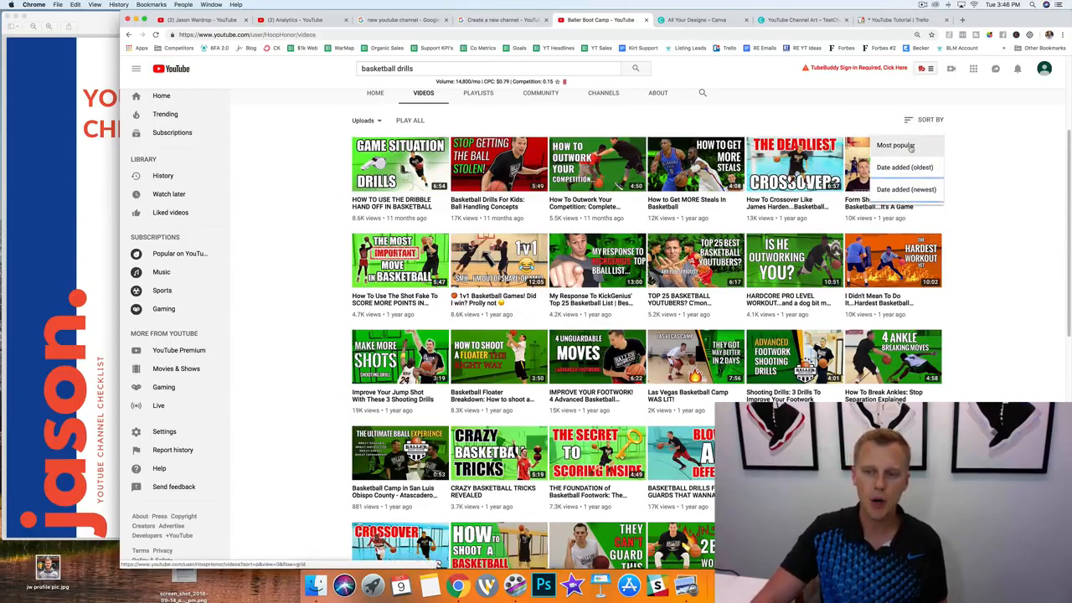
left_click(910, 147)
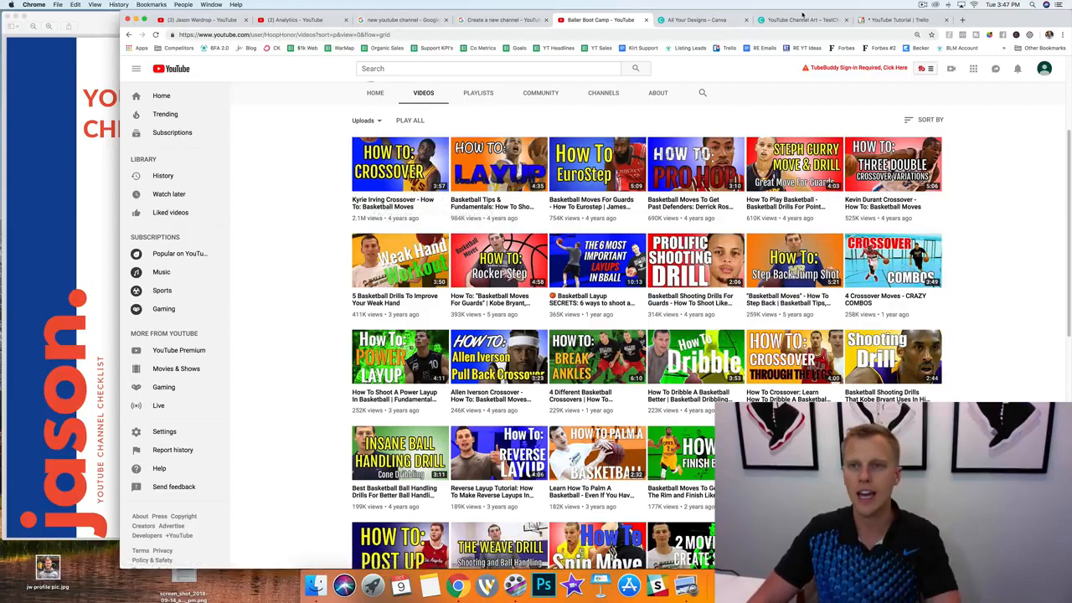
- Switch to the Trello board and add a card titled HOW TO DO KYRIE IRVING'S CROSSOVER to the IDEAS list
left_click(893, 19)
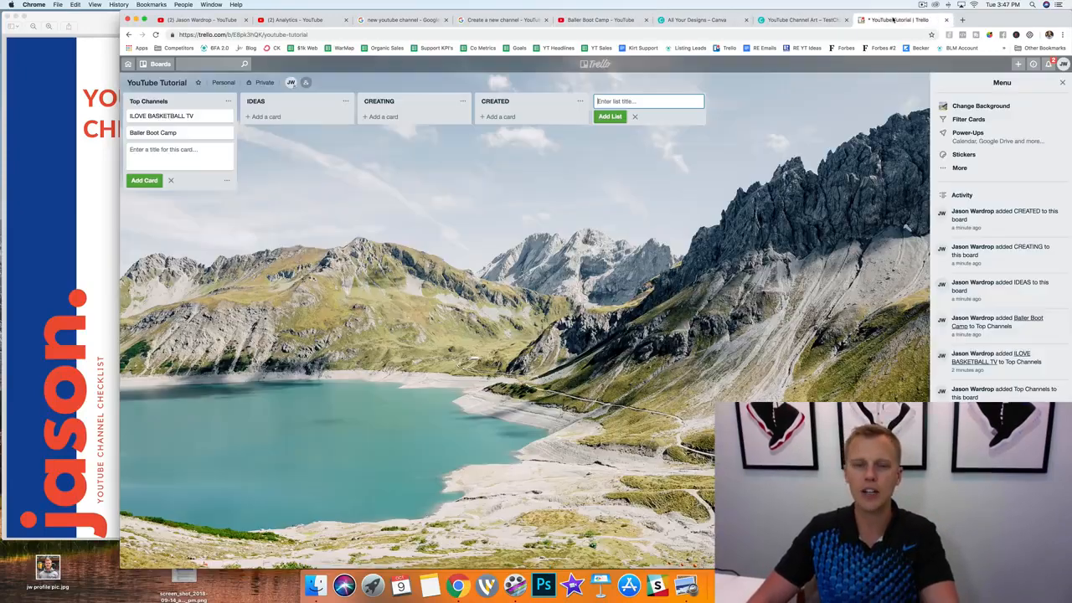
left_click(267, 117)
type("HOW")
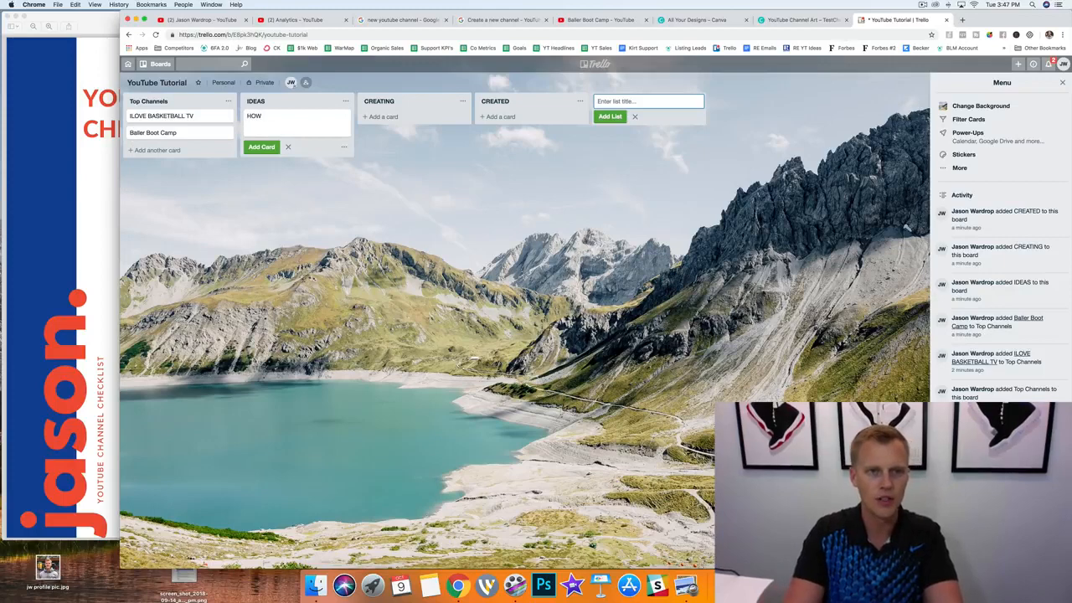
type(" TO PERFORM")
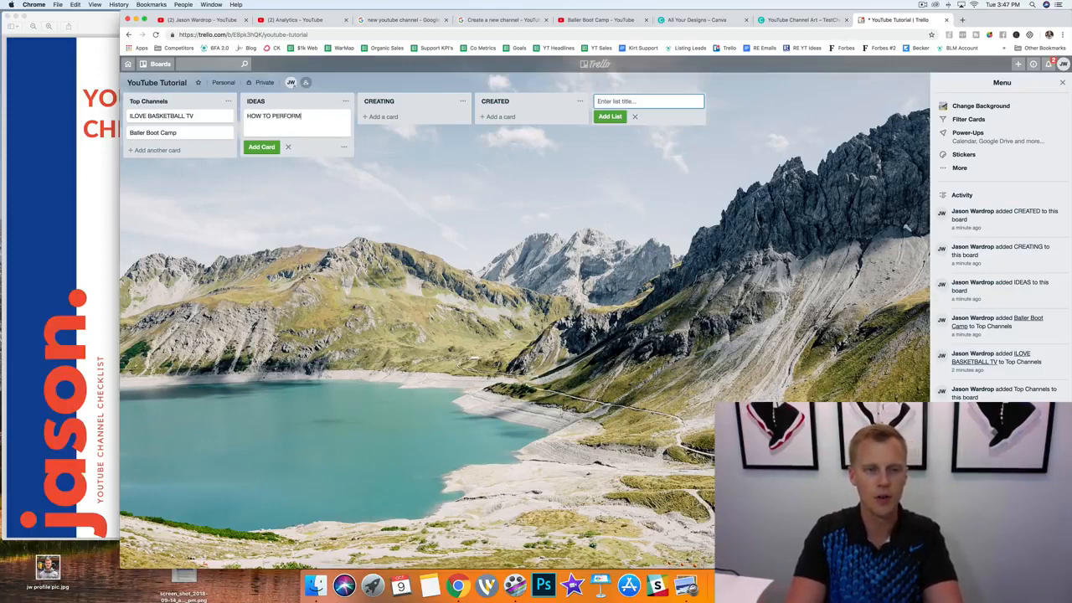
key("BackSpace")
key("BackSpace")
key("BackSpace")
key("BackSpace")
key("BackSpace")
key("BackSpace")
key("BackSpace")
type("DO KYR")
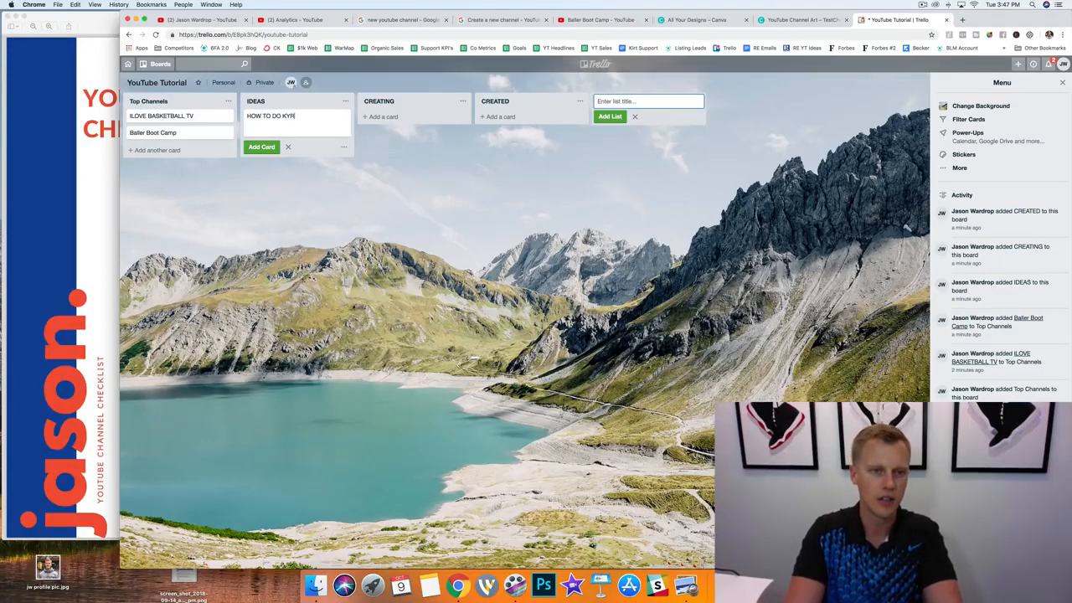
type("IE IRVIN")
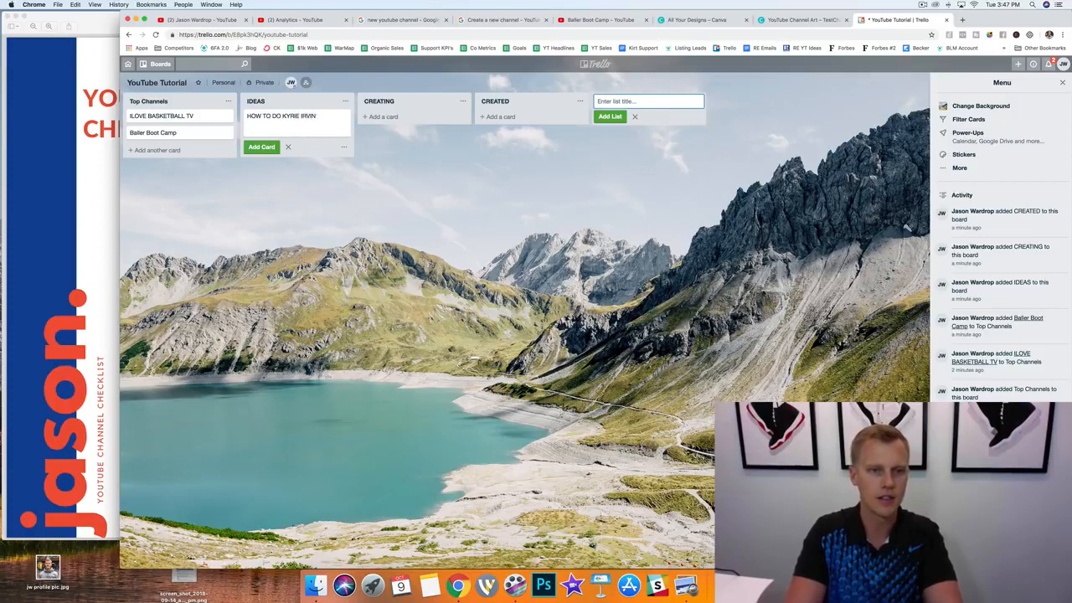
type("G'S CROSSOVER")
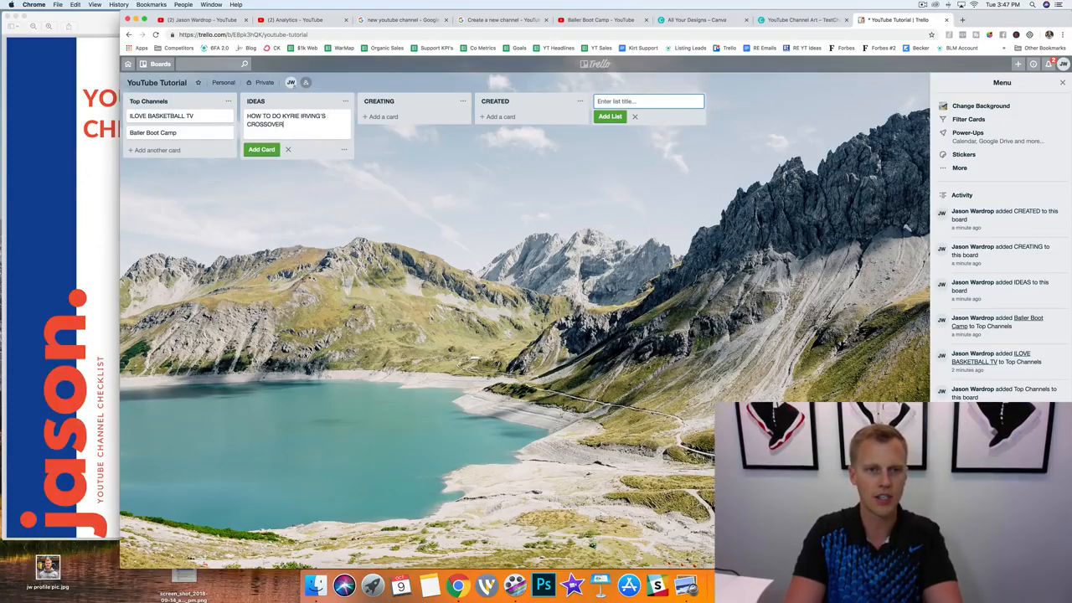
key("Return")
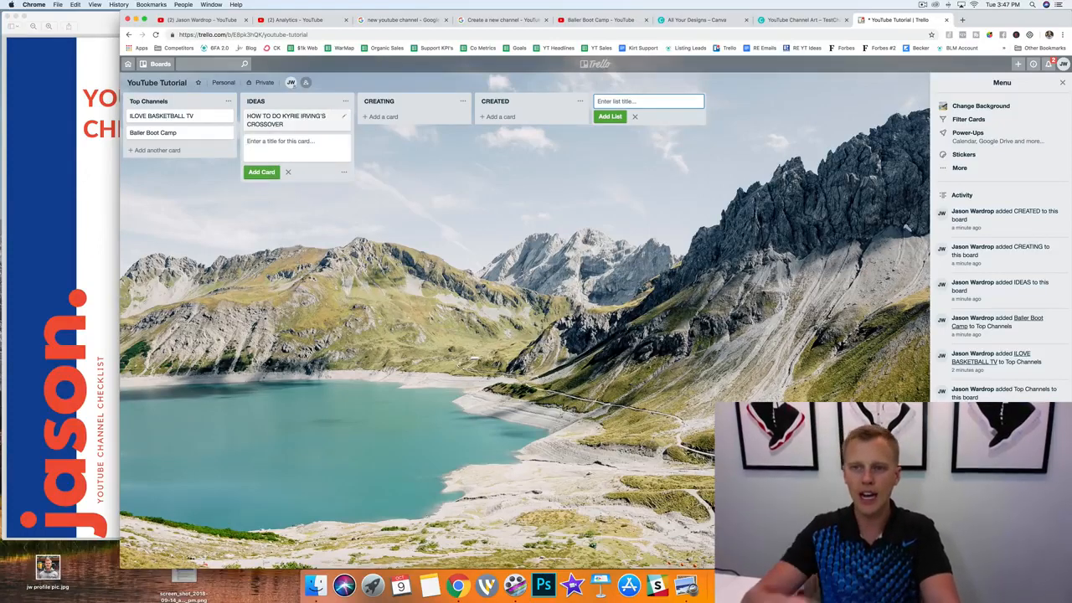
- Check Baller Boot Camp's popular videos on YouTube, then move the Kyrie Irving crossover card from IDEAS through CREATING to CREATED in Trello
left_click(578, 20)
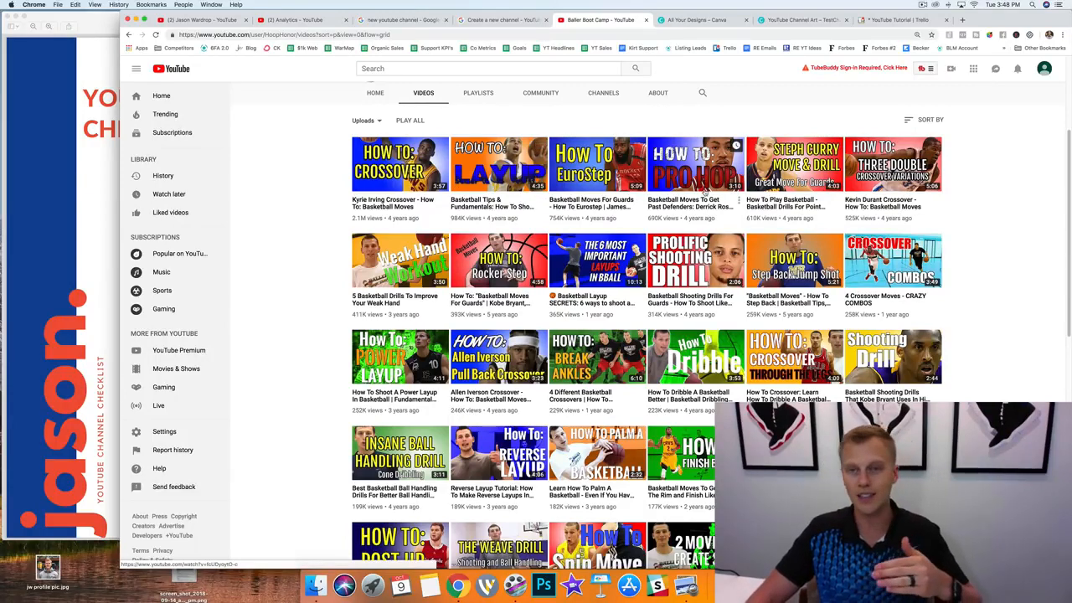
left_click(876, 21)
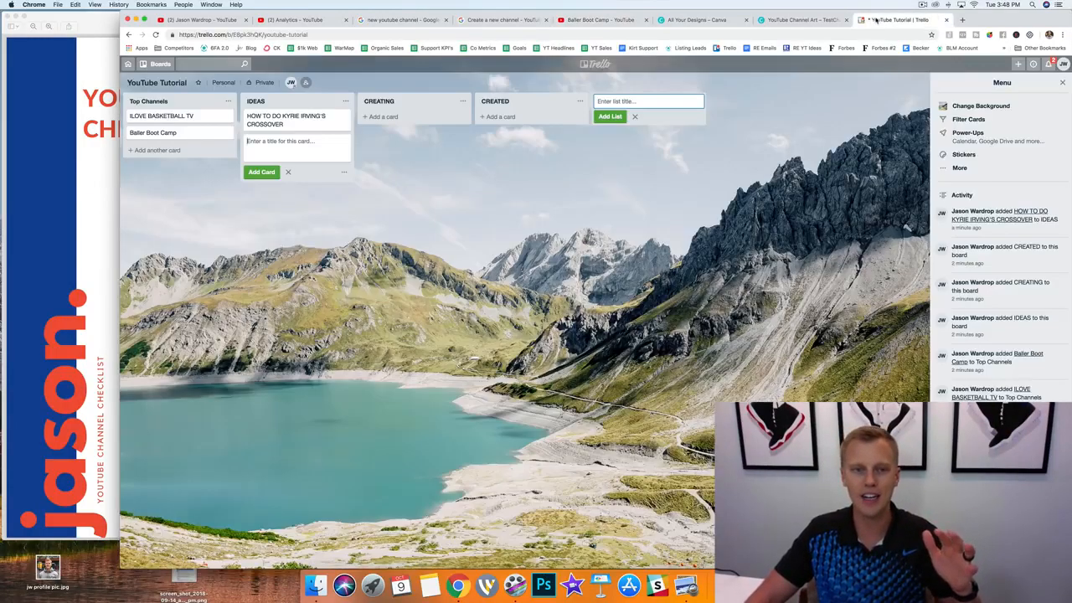
left_click_drag(324, 119, 387, 108)
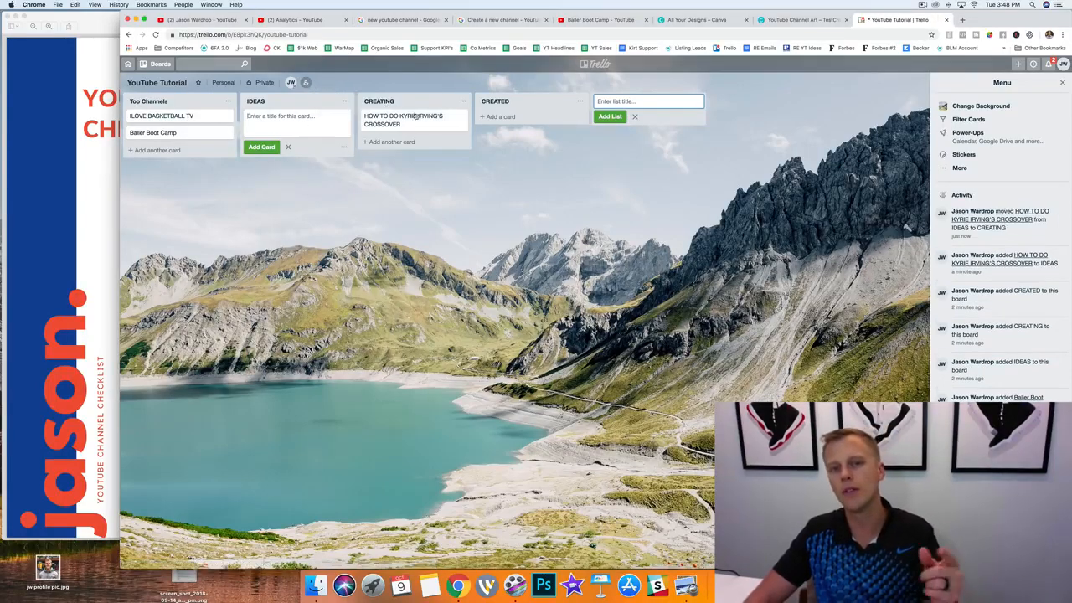
left_click_drag(412, 117, 475, 115)
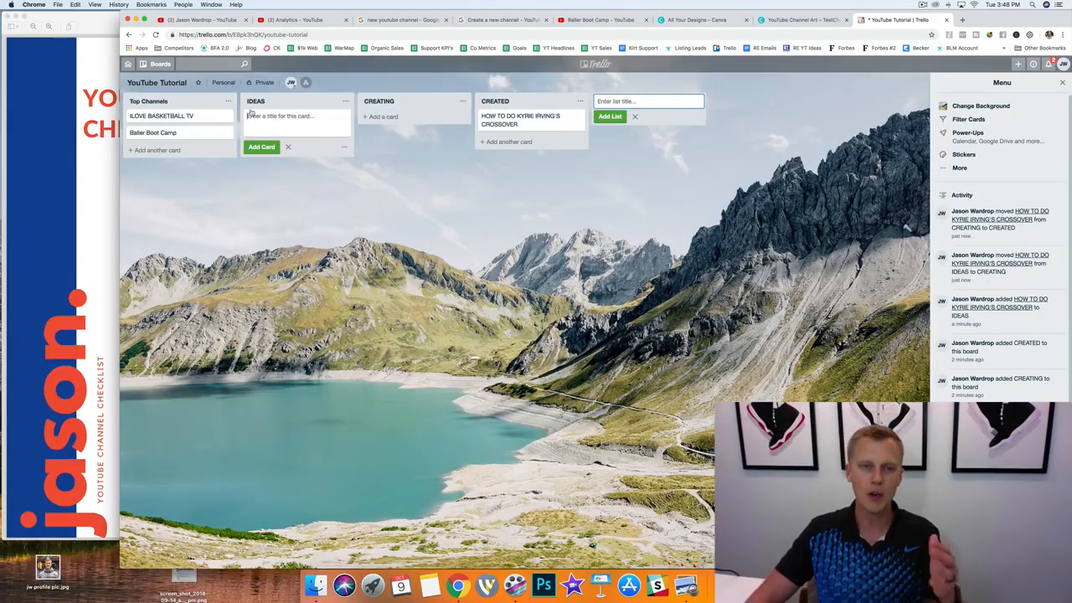
- Add six placeholder cards titled A, B, C, D, E and F to the IDEAS list, then move card B through CREATING to CREATED
left_click(62, 186)
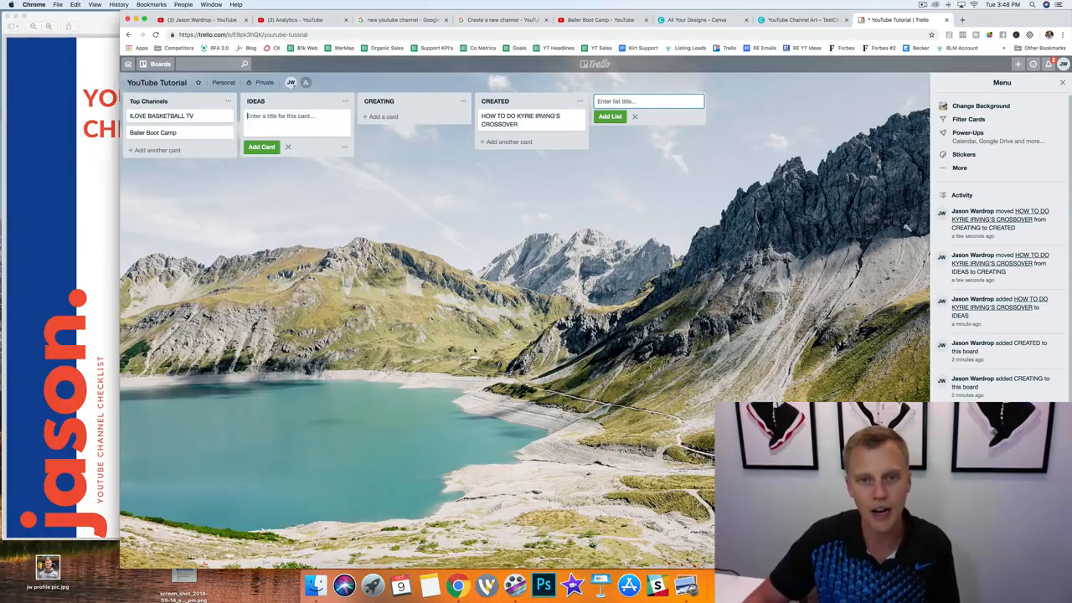
left_click(480, 350)
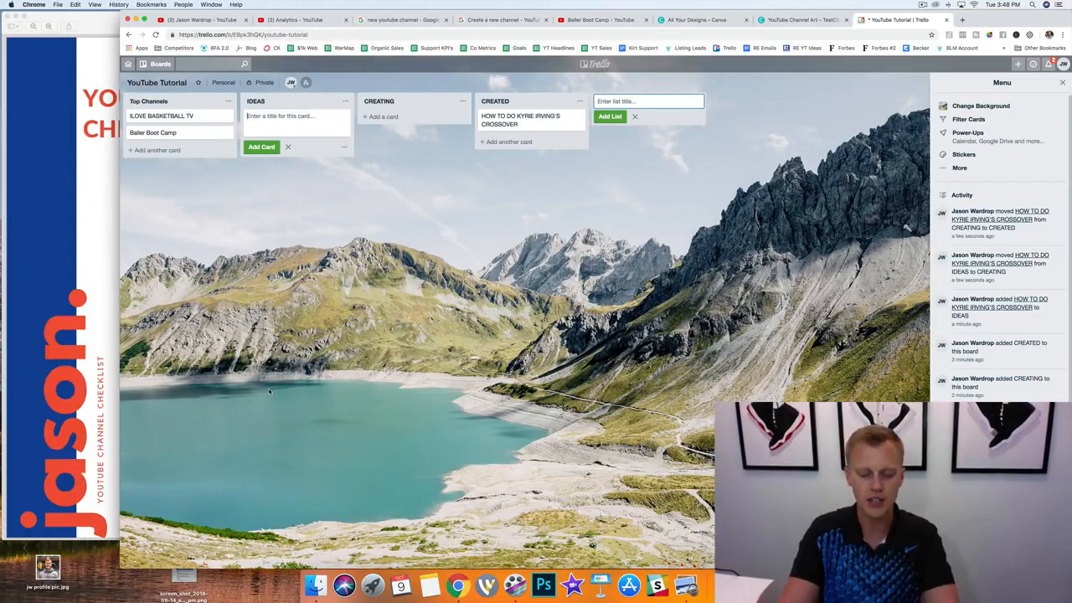
type("A")
key("Return")
type("B")
key("Return")
type("C")
key("Return")
type("D")
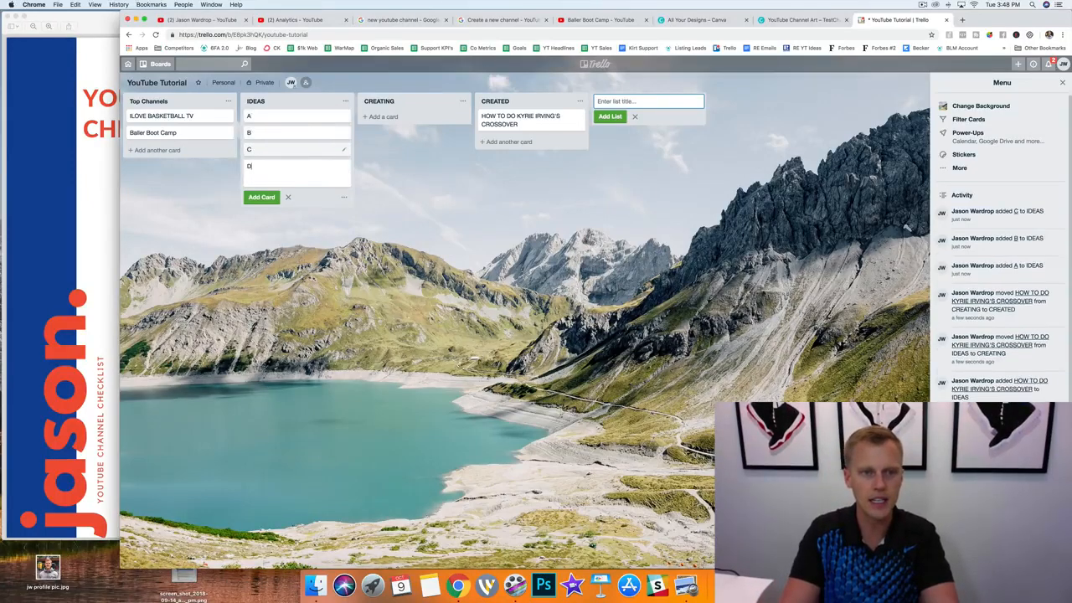
key("Return")
type("E")
key("Return")
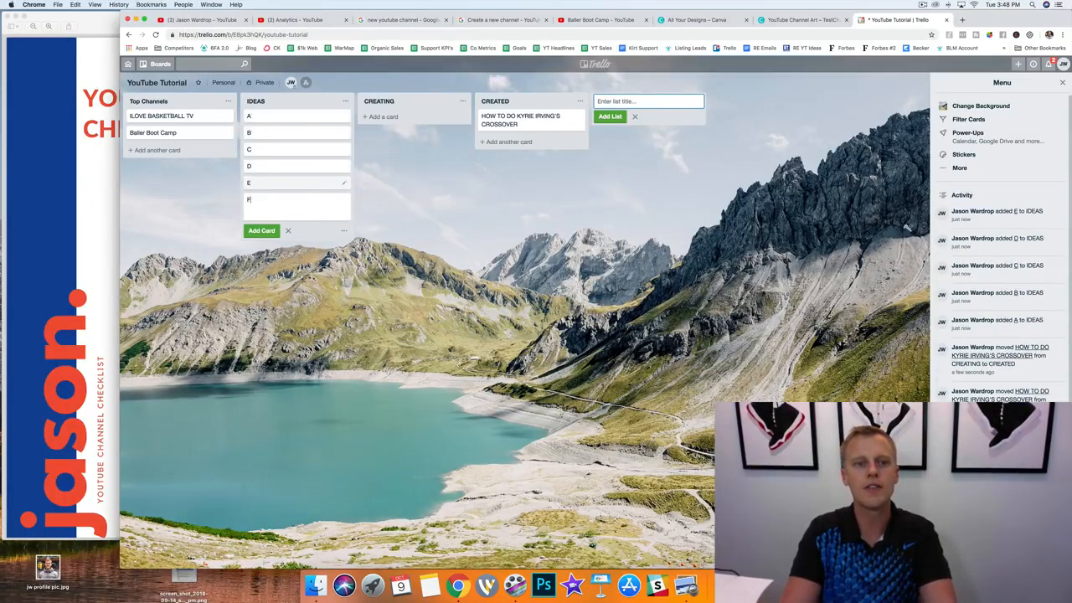
type("F")
key("Return")
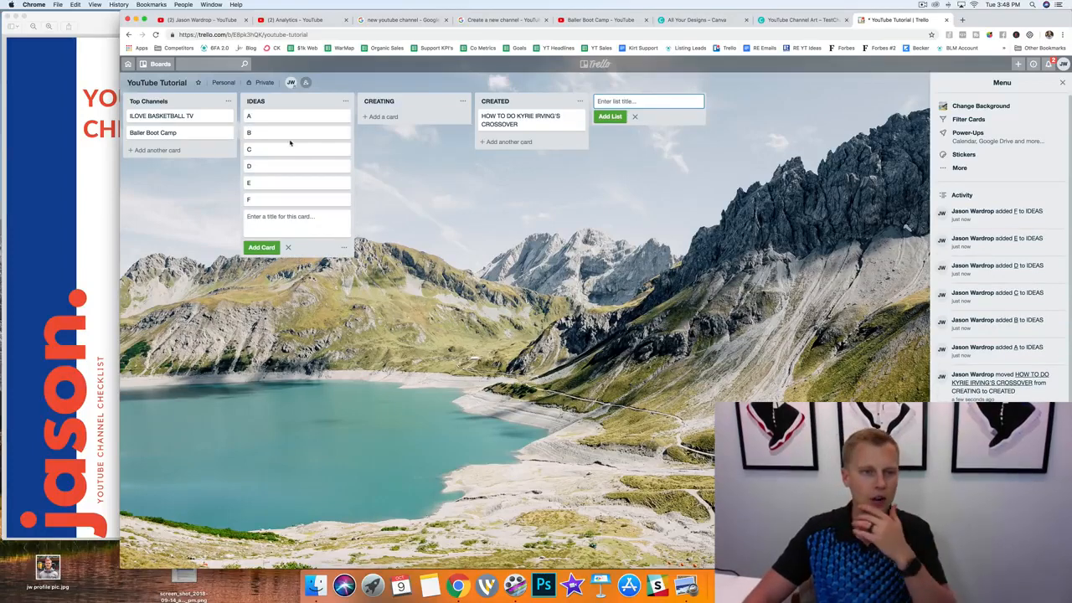
left_click_drag(291, 136, 485, 139)
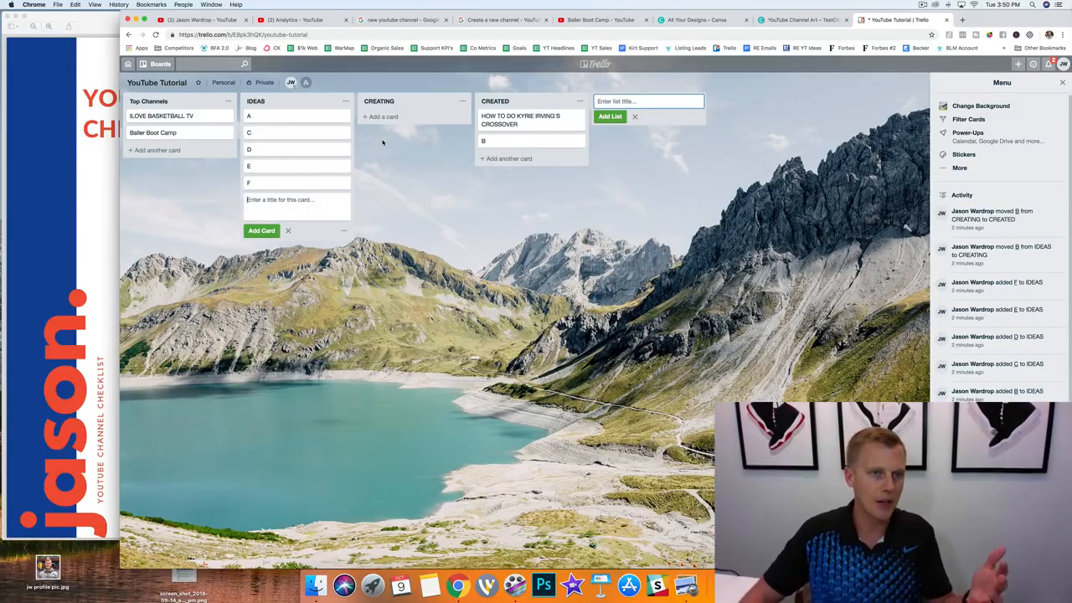
- Examine the daily estimated revenue graph for the last 30 days in YouTube Analytics, and consult the YouTube channel checklist
left_click(318, 23)
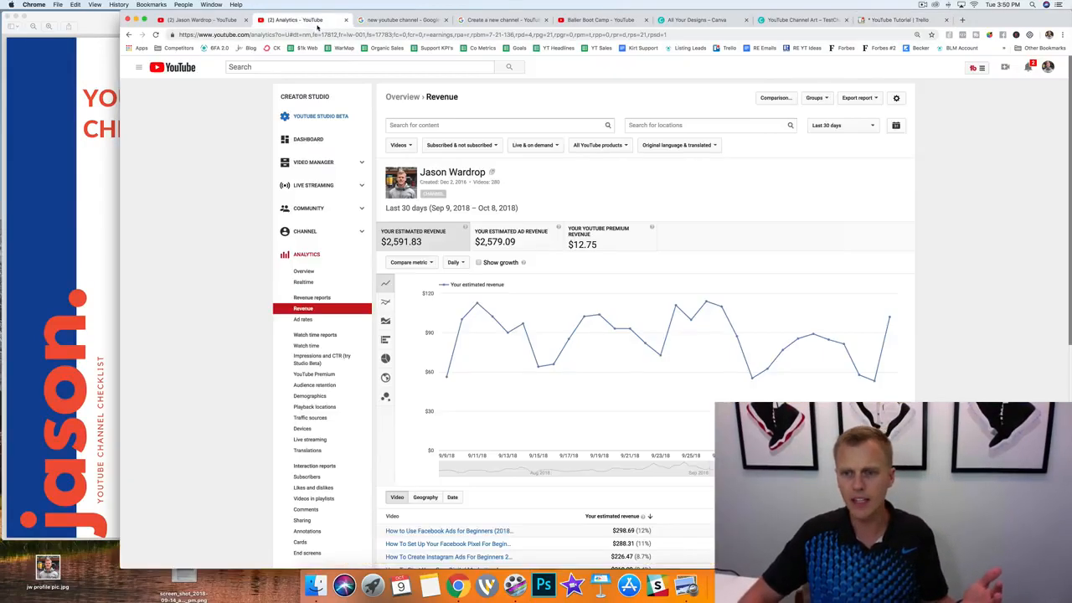
mouse_move(892, 319)
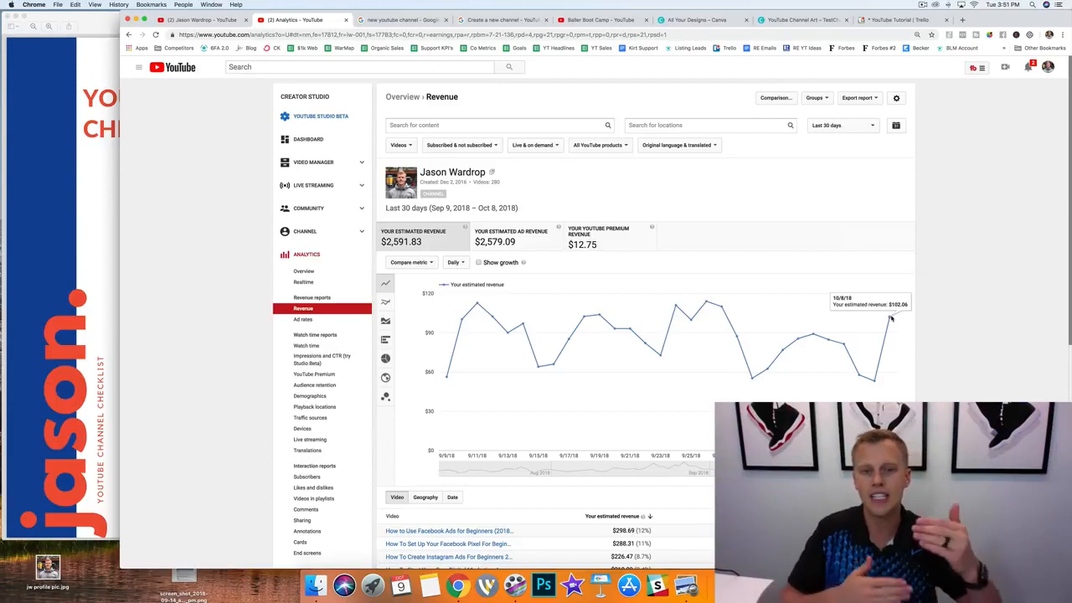
mouse_move(706, 303)
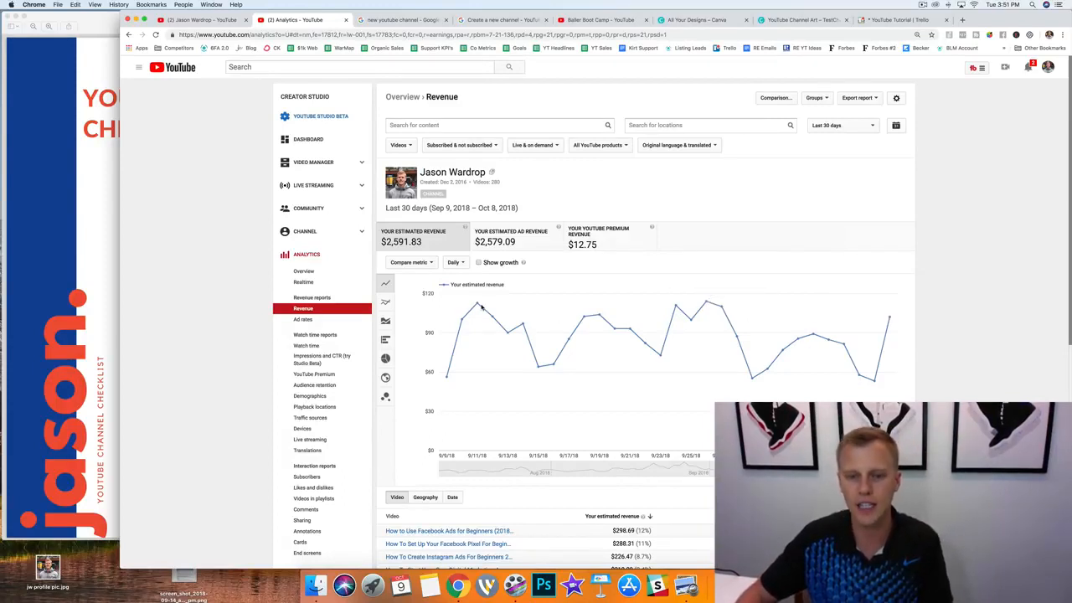
mouse_move(478, 307)
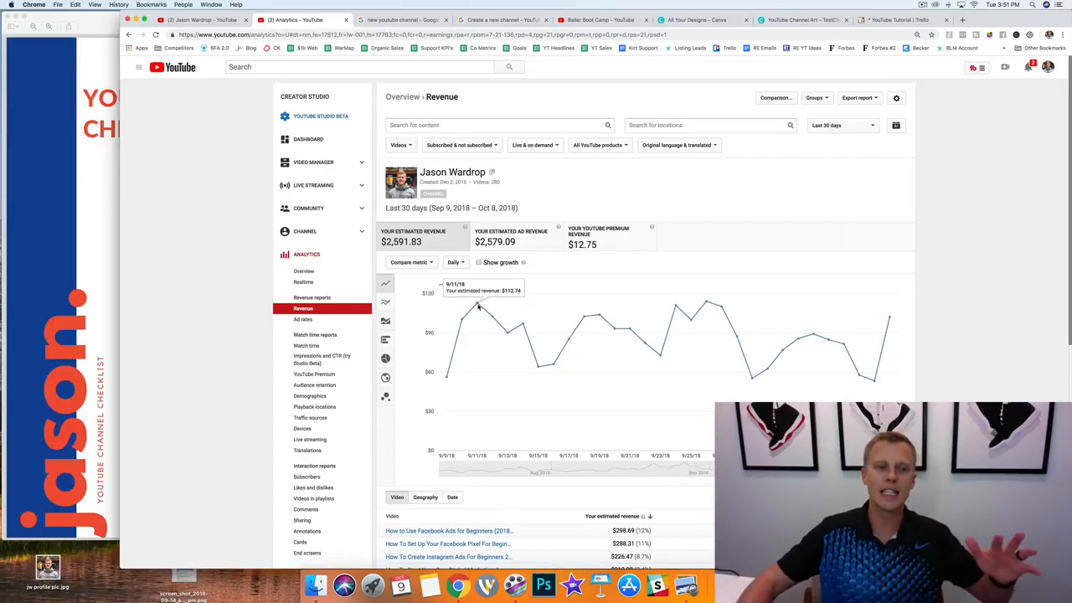
left_click(81, 268)
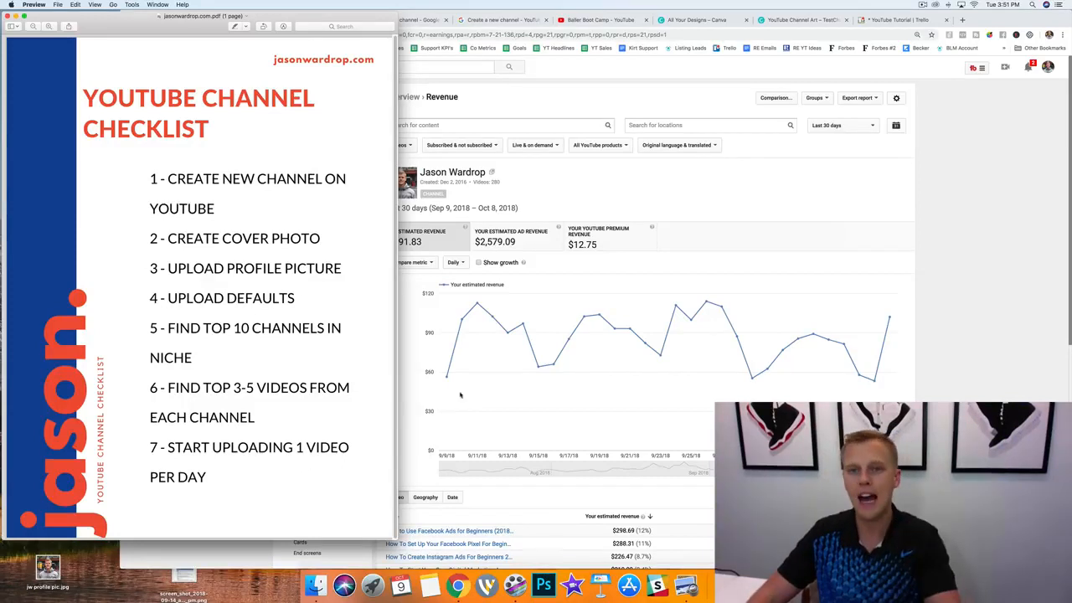
left_click(972, 256)
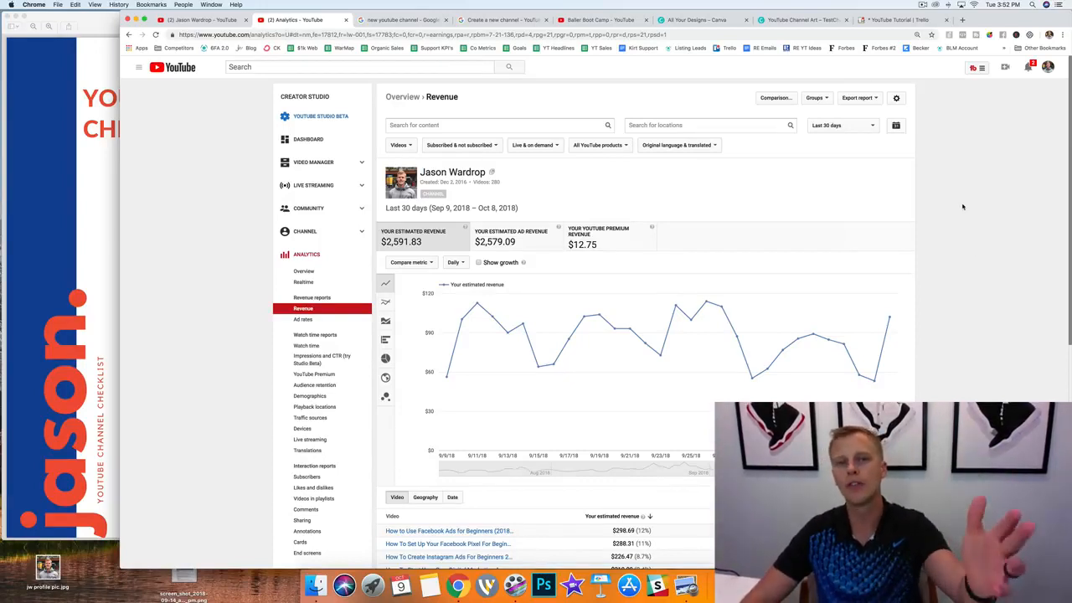
- Review the design types offered in Canva and look over the YouTube Tutorial board in Trello
left_click(725, 19)
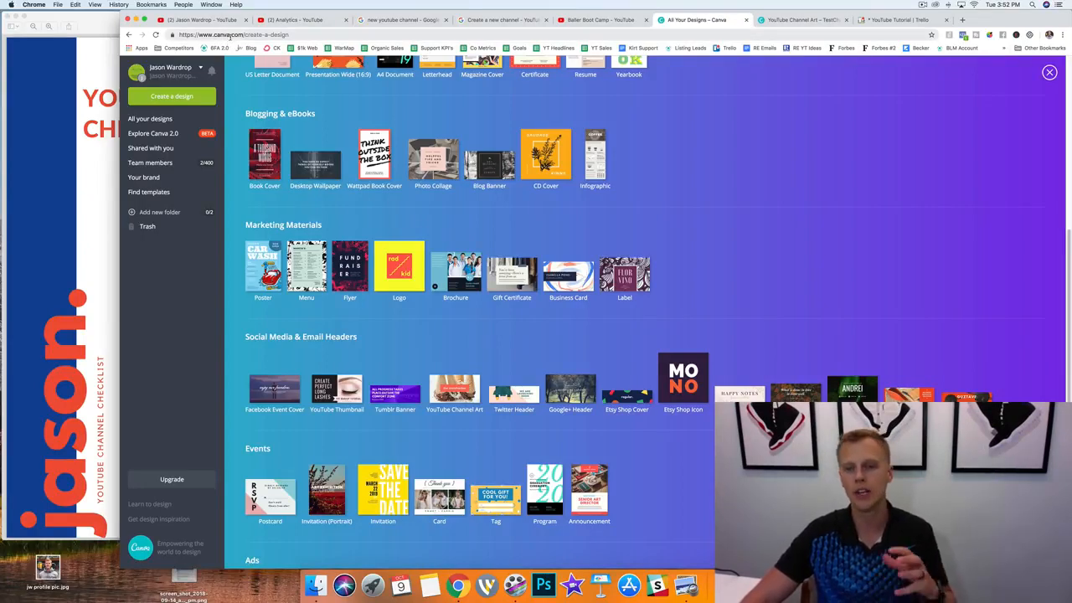
left_click(897, 20)
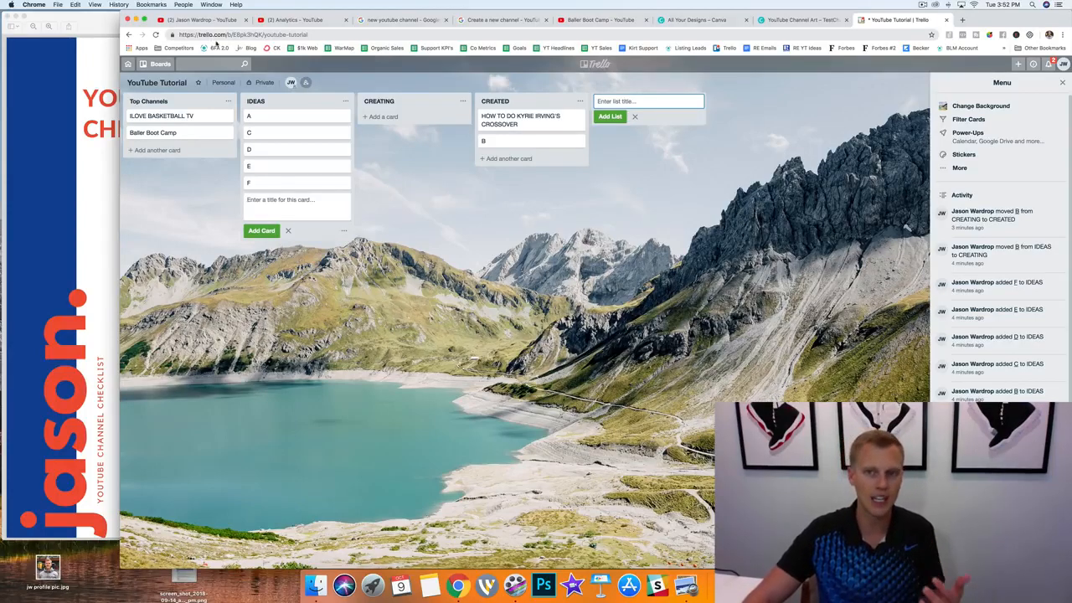
left_click(695, 20)
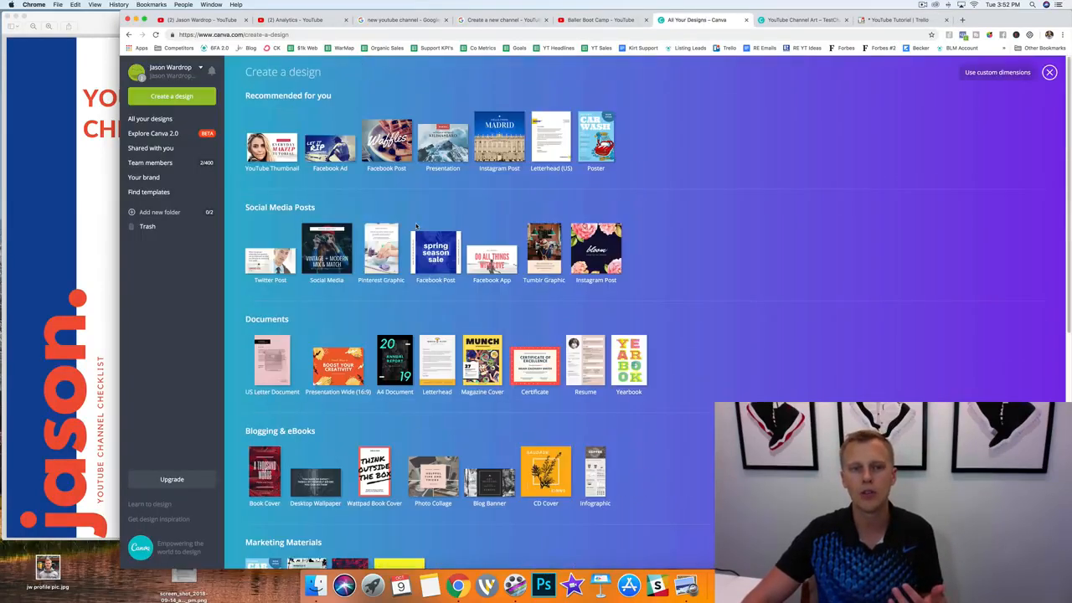